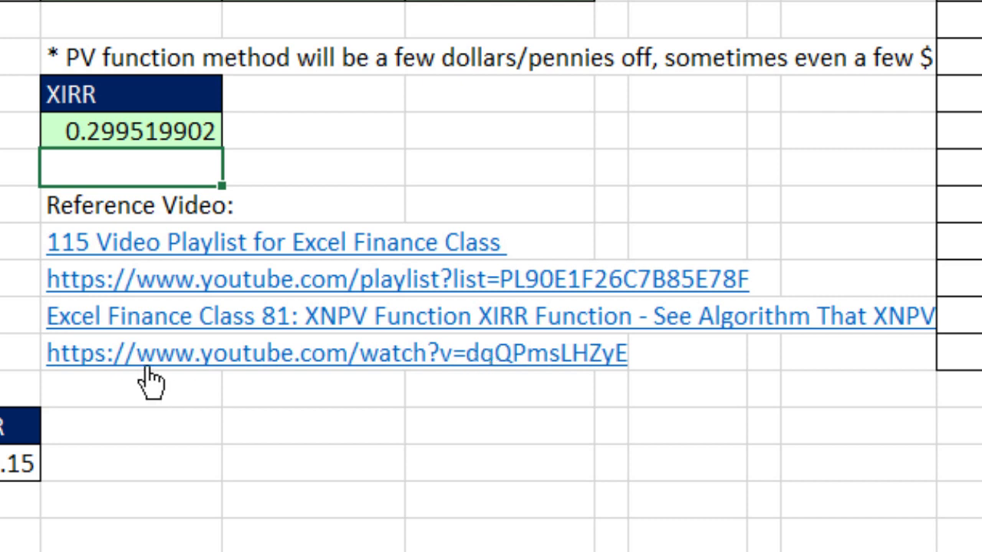
Select Project A's project, date and cash-flow rows in the data table
click(784, 456)
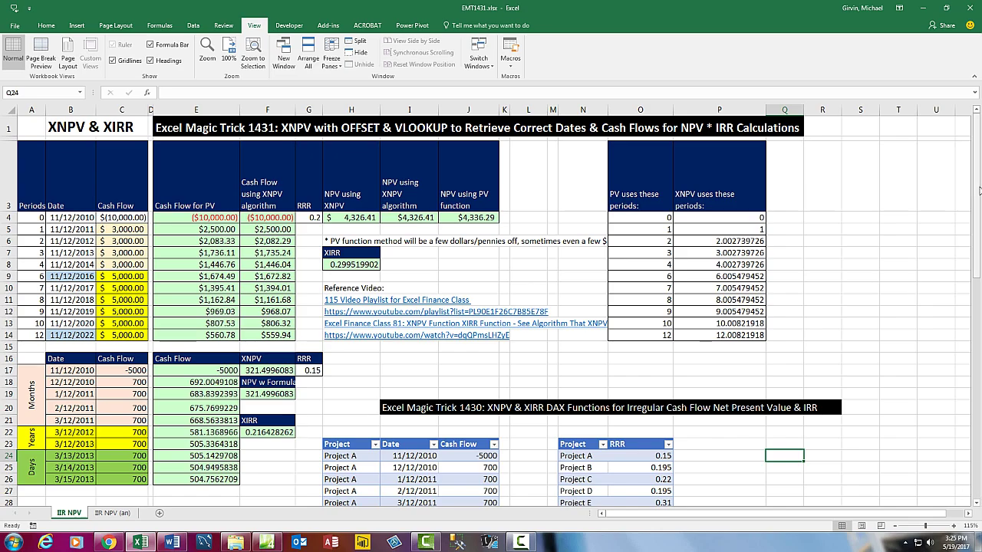
drag(979, 189, 979, 277)
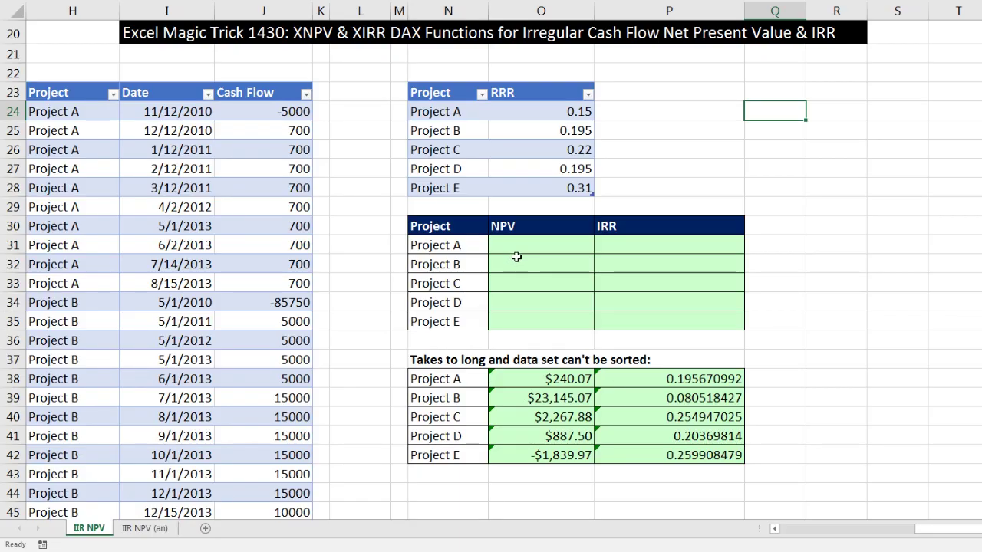
click(513, 244)
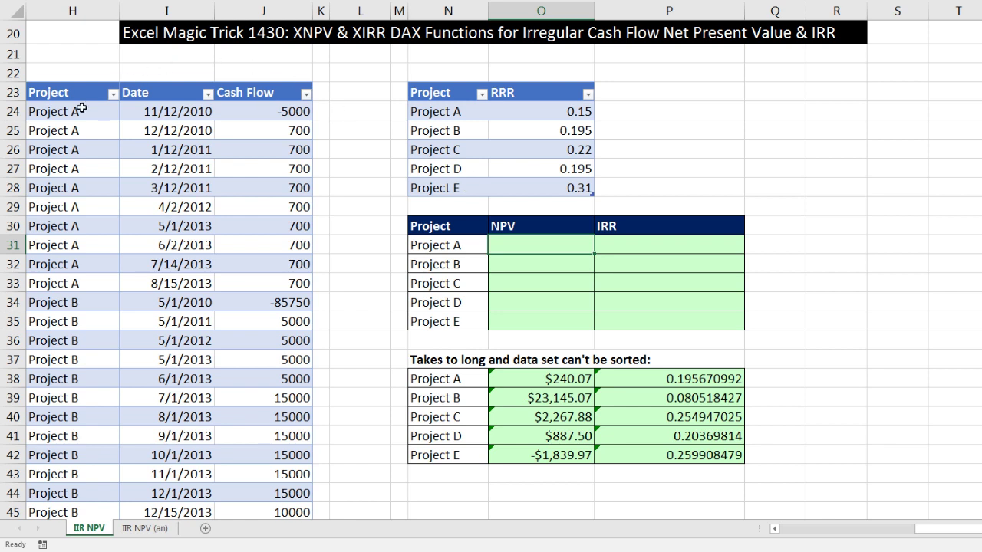
drag(81, 111, 90, 283)
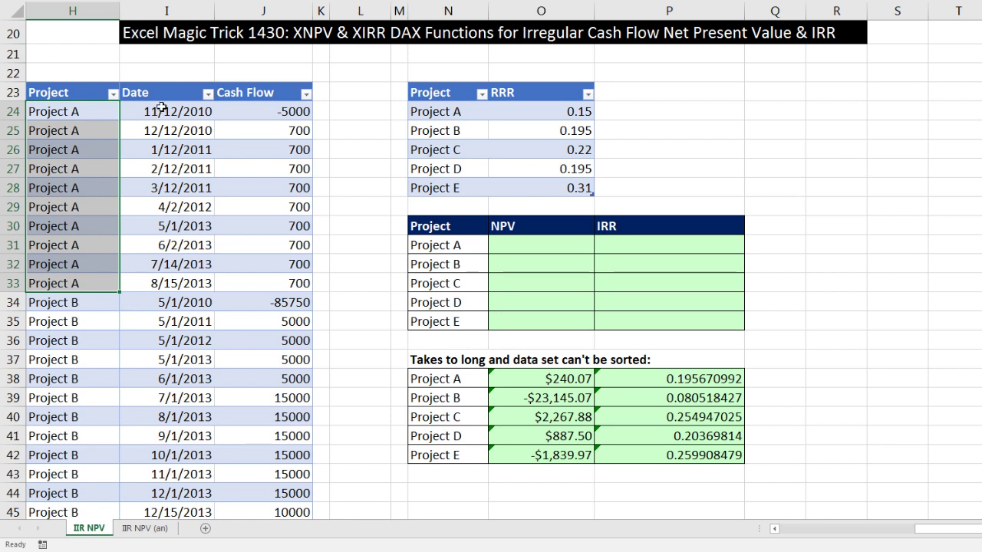
drag(161, 107, 169, 283)
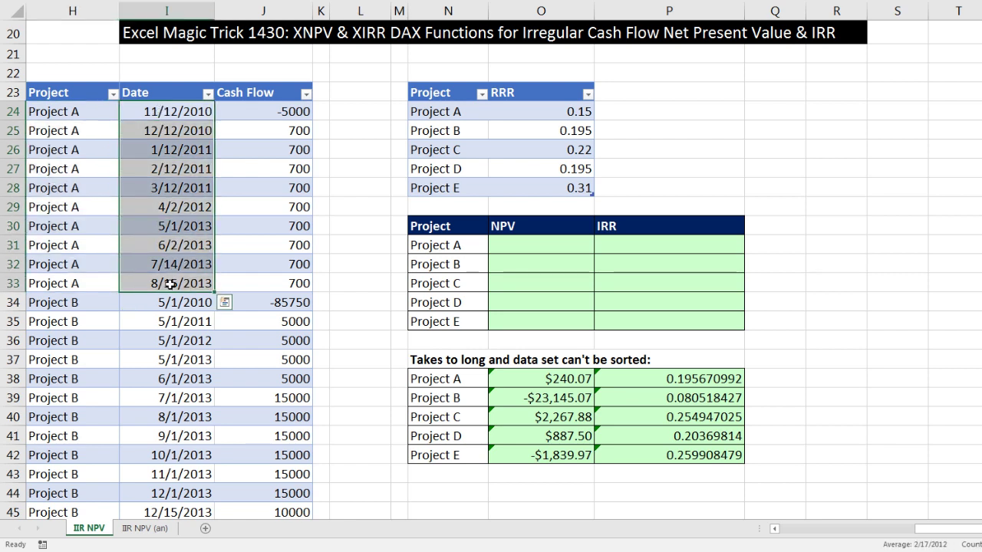
drag(254, 111, 263, 284)
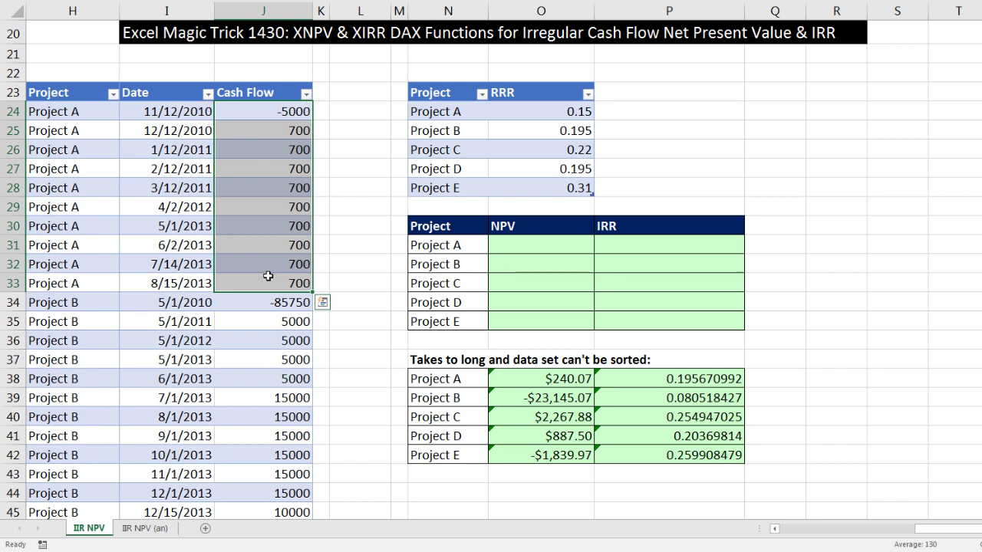
drag(184, 112, 187, 280)
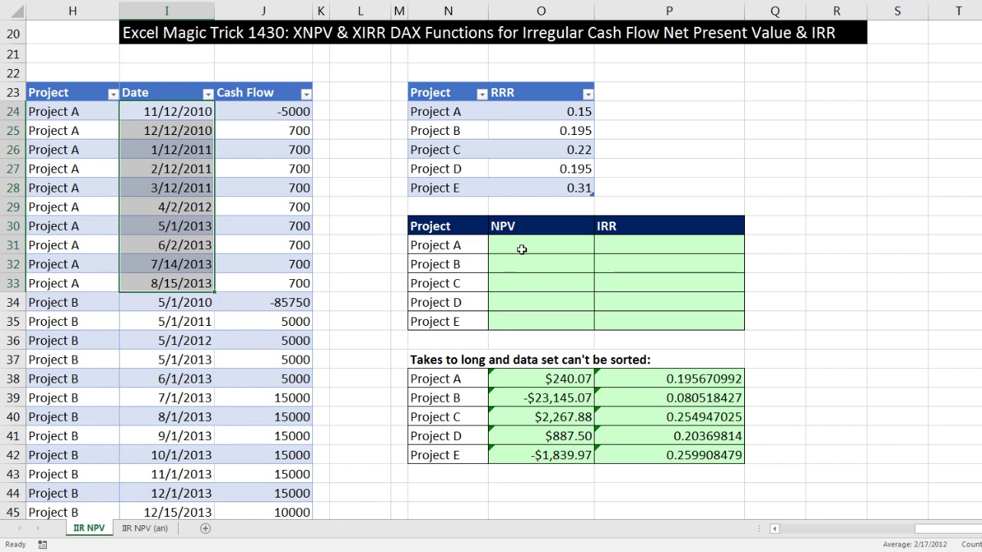
Inspect the existing Project A and Project B XNPV example formulas without changing them
double_click(561, 379)
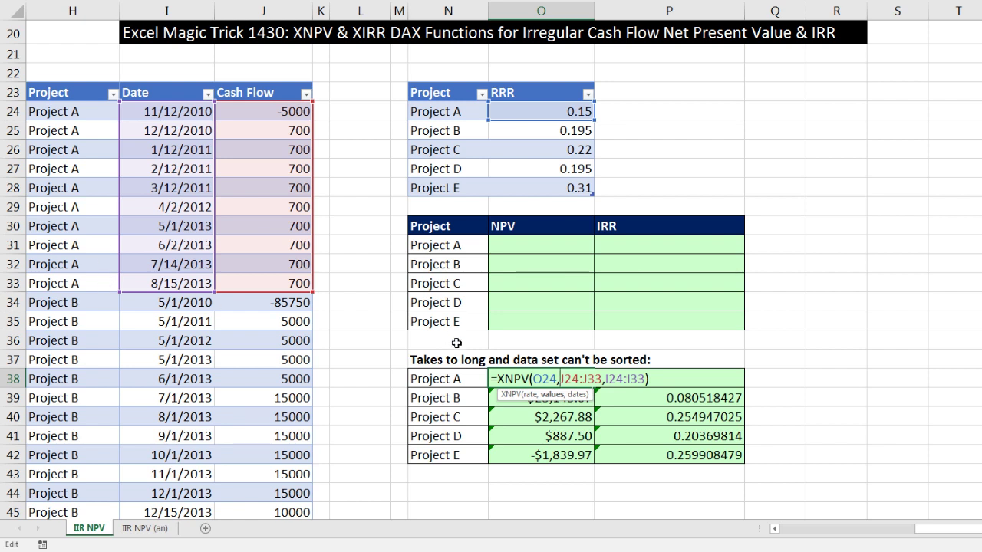
key(Return)
double_click(513, 399)
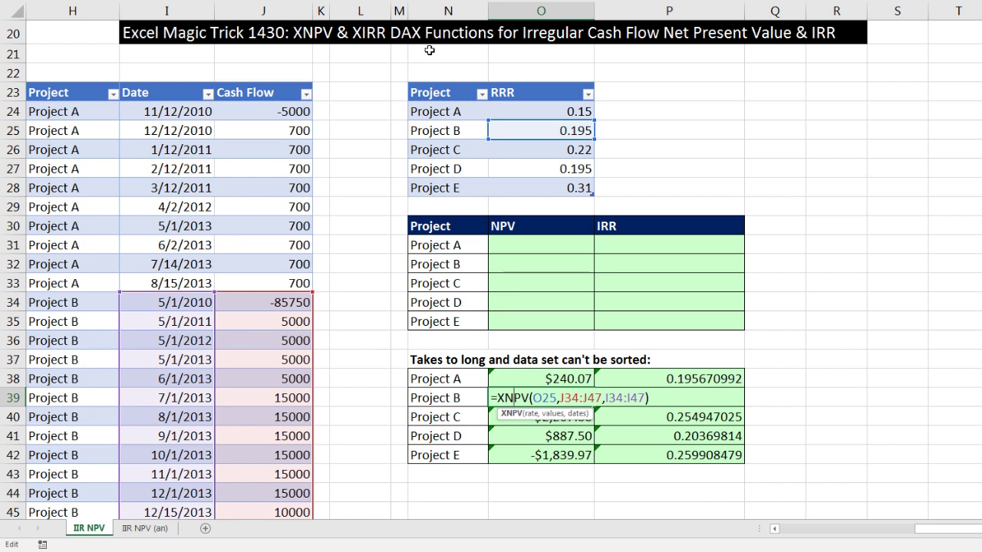
key(ctrl+Return)
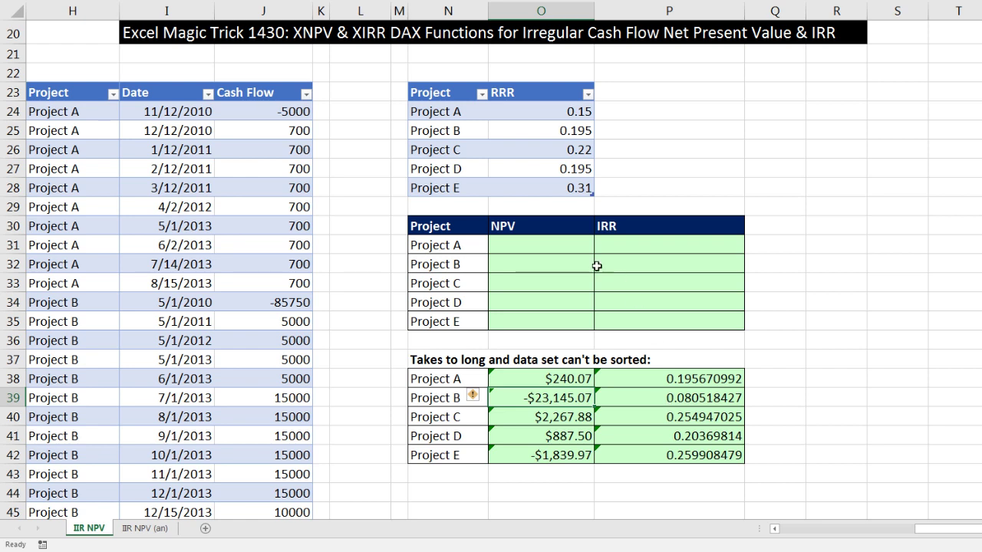
Reselect Project A's dates and cash flows, then Project B's cash flows
click(539, 245)
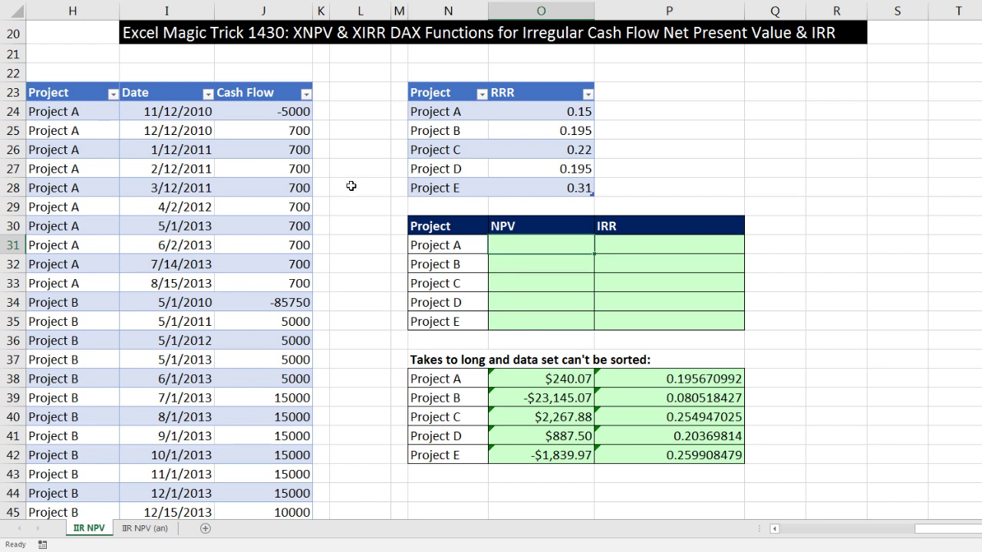
drag(284, 112, 285, 283)
click(530, 247)
drag(176, 113, 173, 280)
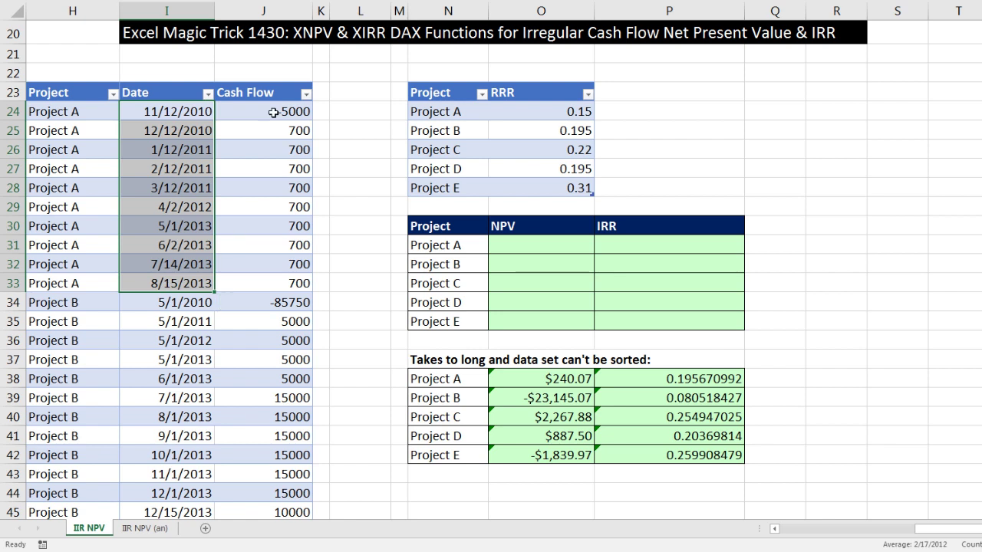
drag(272, 111, 271, 286)
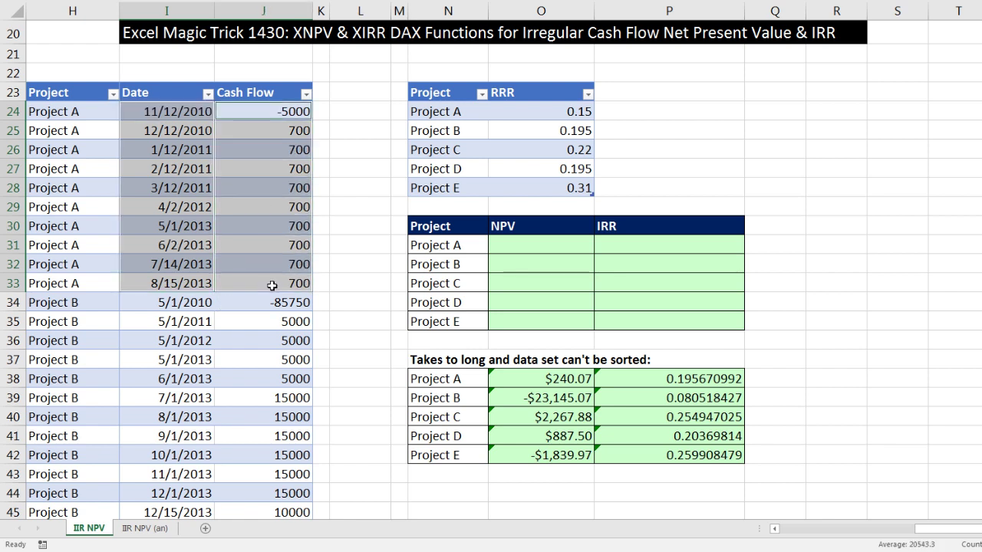
click(268, 93)
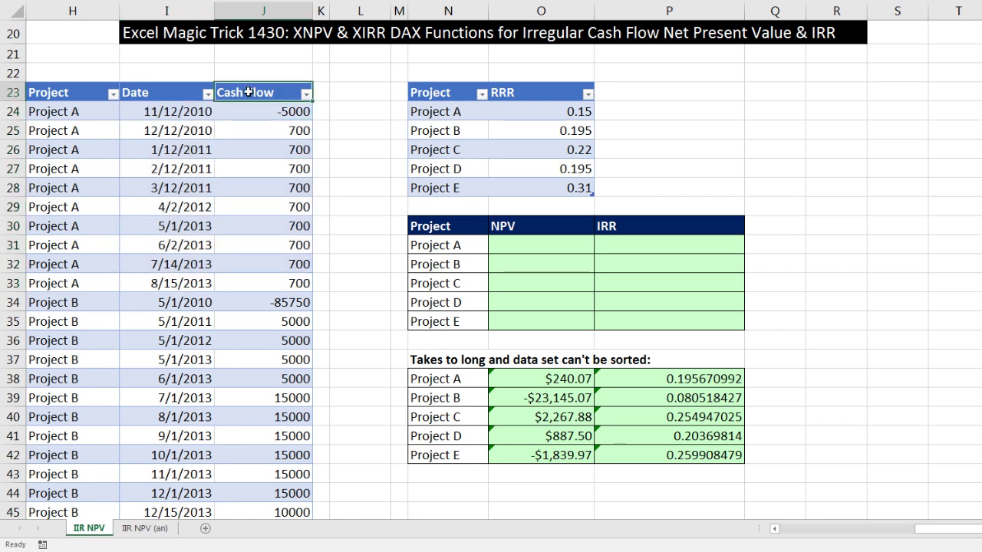
drag(259, 112, 273, 278)
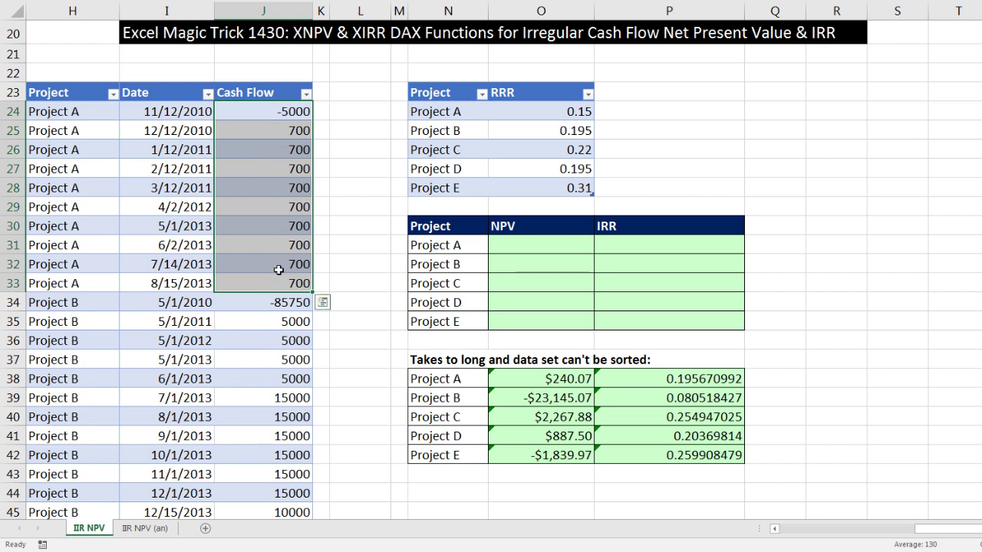
click(258, 93)
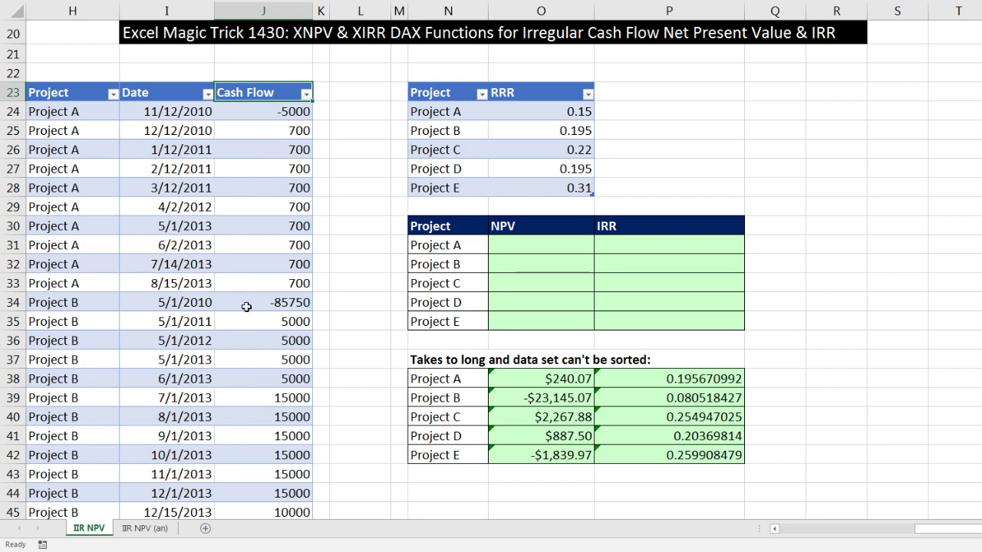
drag(248, 304, 258, 451)
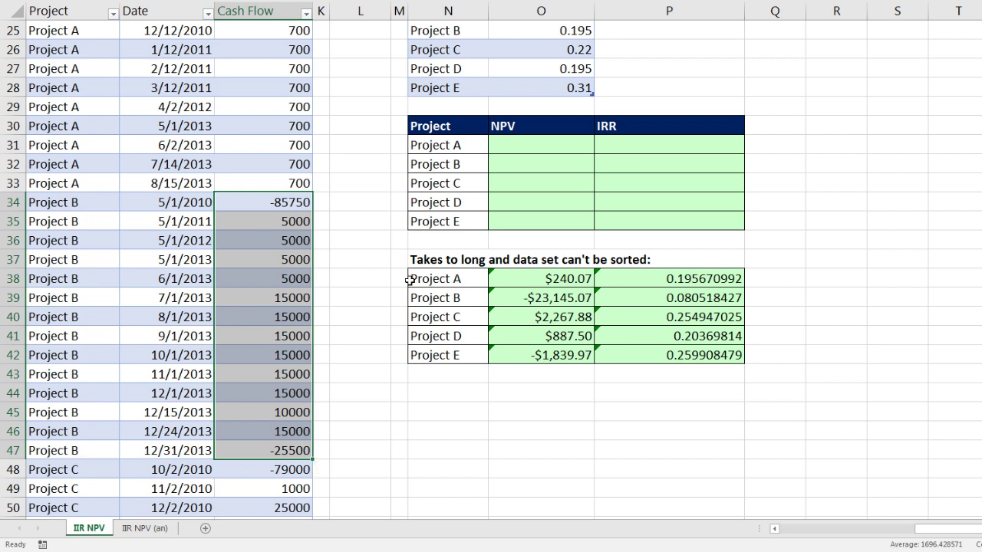
scroll(494, 312, up, 2)
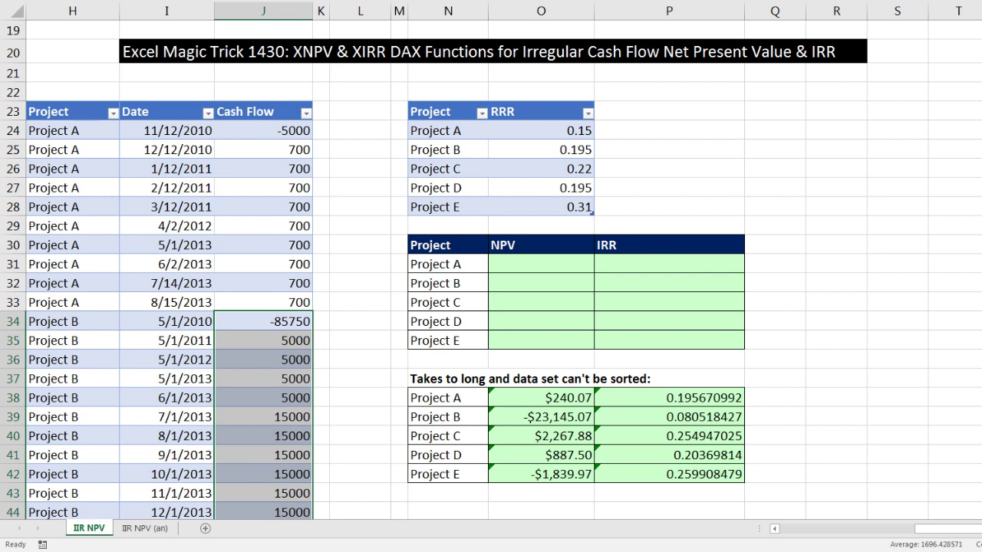
In O31 enter =XNPV(VLOOKUP(N31,RRR,2,0) as the rate argument
click(571, 264)
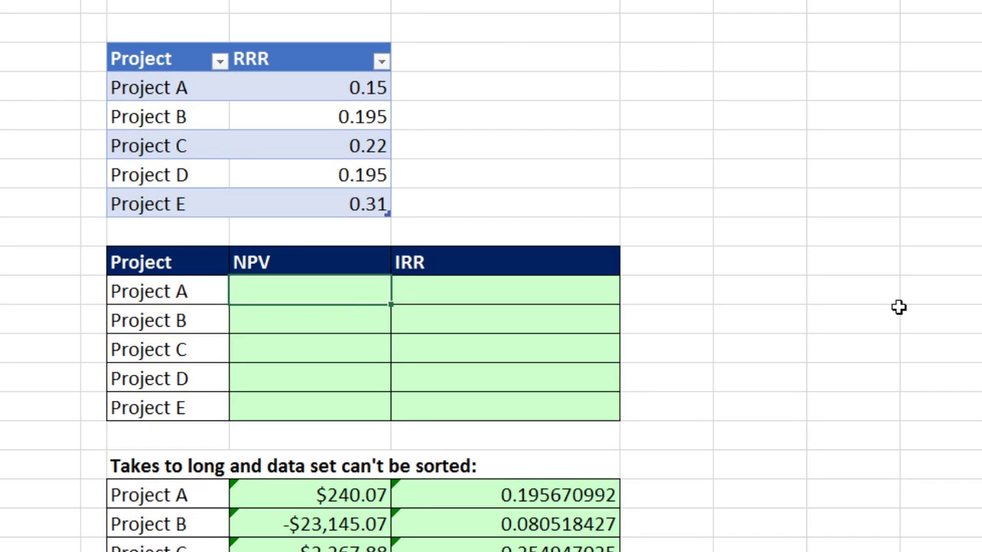
text(=x)
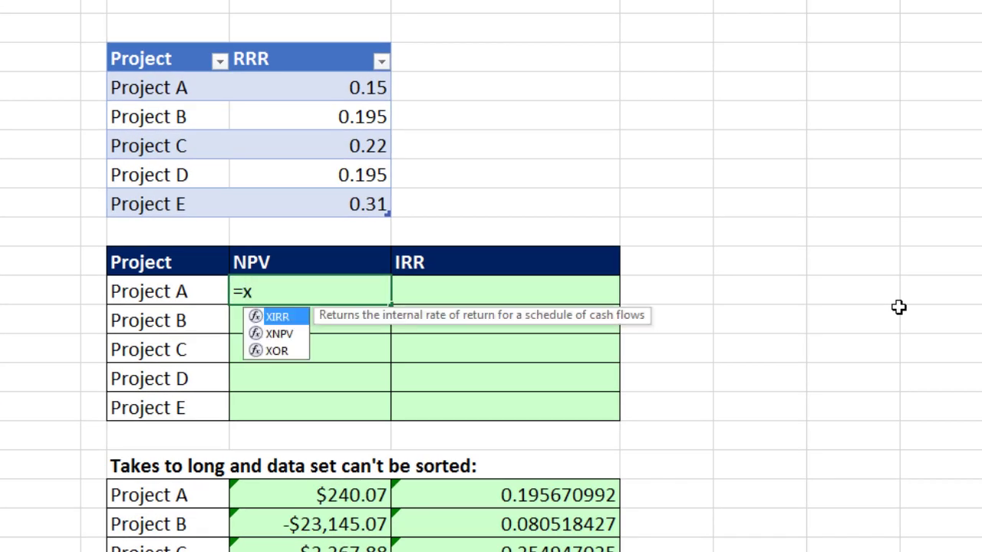
text(n)
key(Tab)
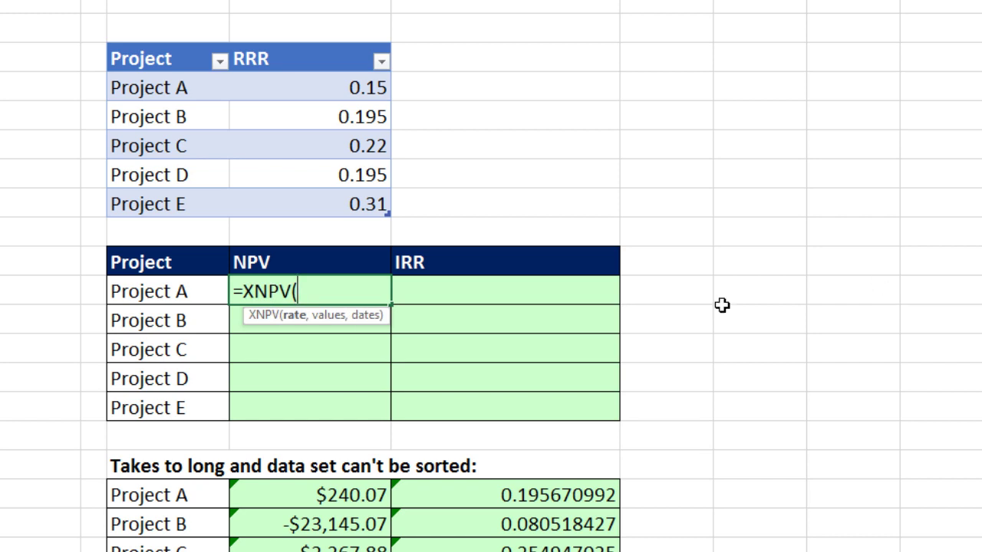
text(vl)
key(Tab)
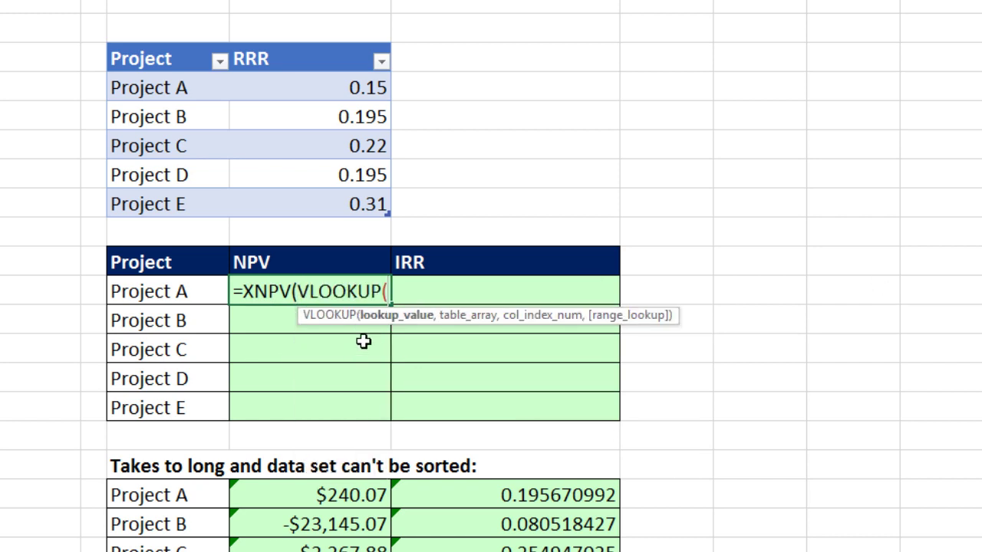
click(181, 293)
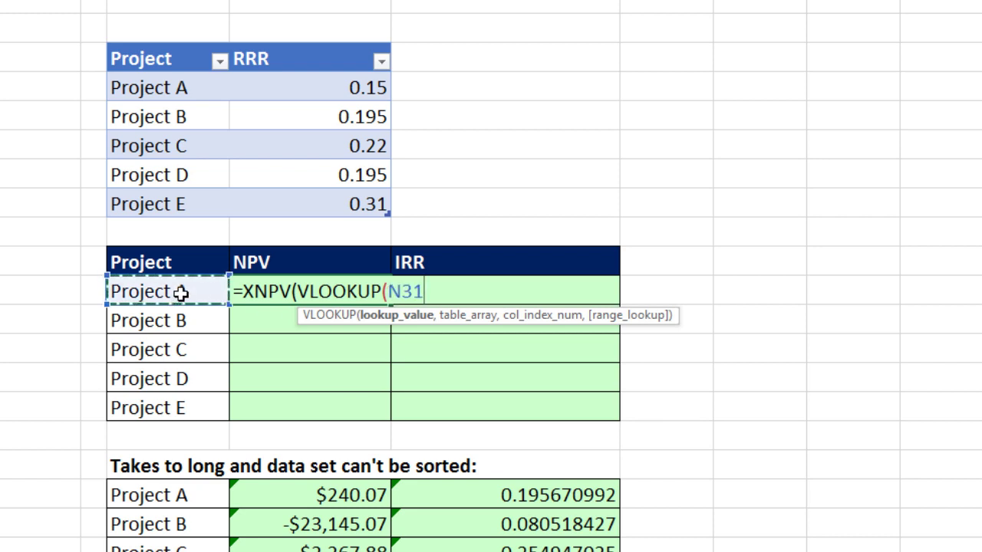
text(,)
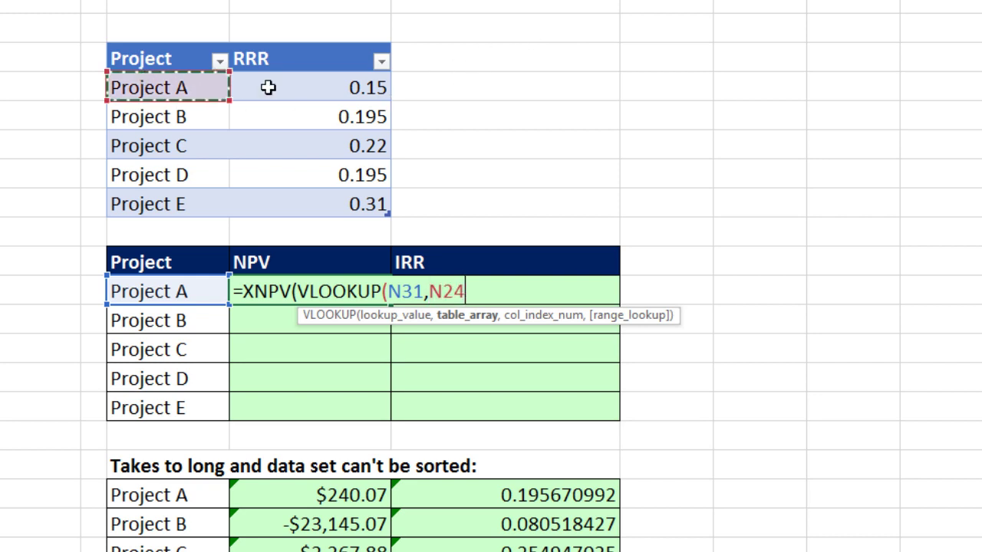
drag(288, 91, 318, 207)
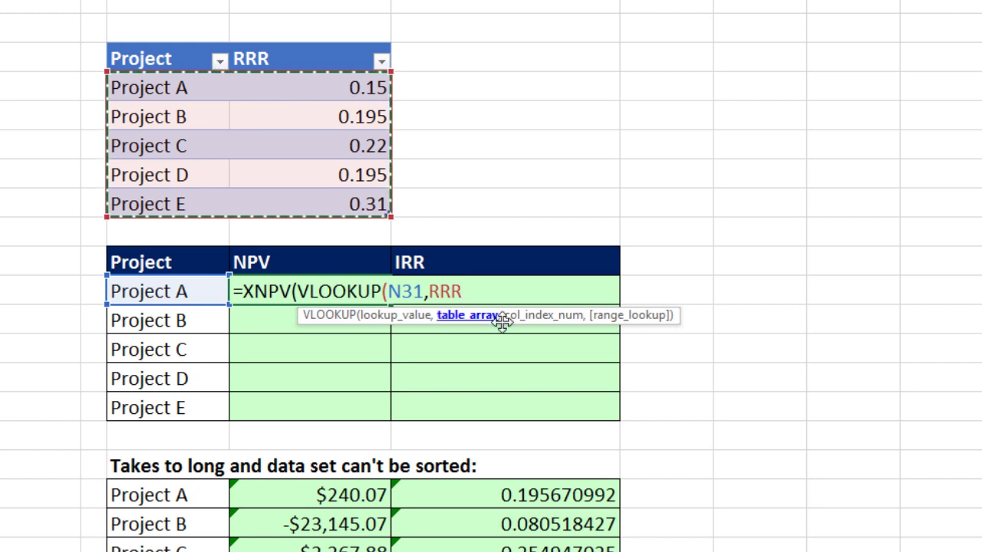
text(,)
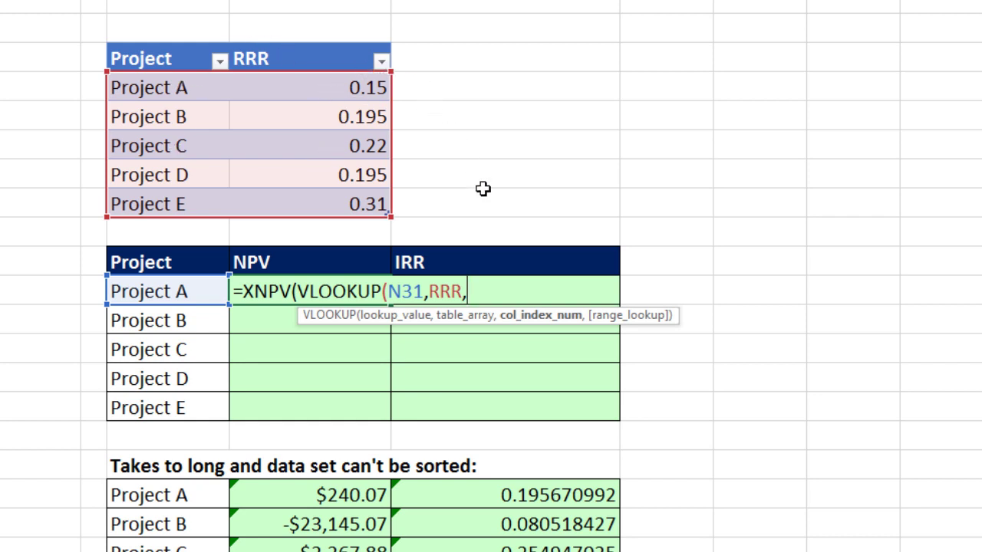
text(2,)
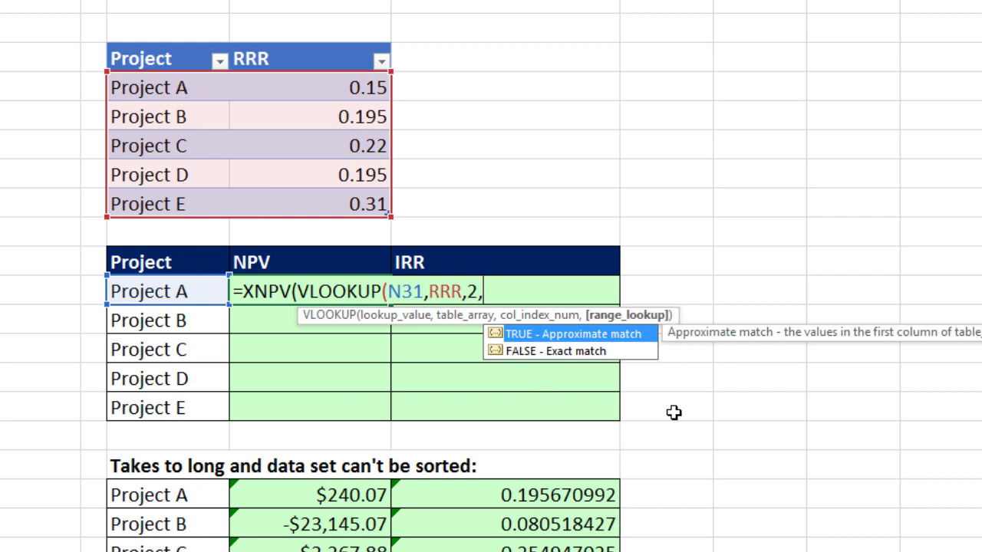
text(0))
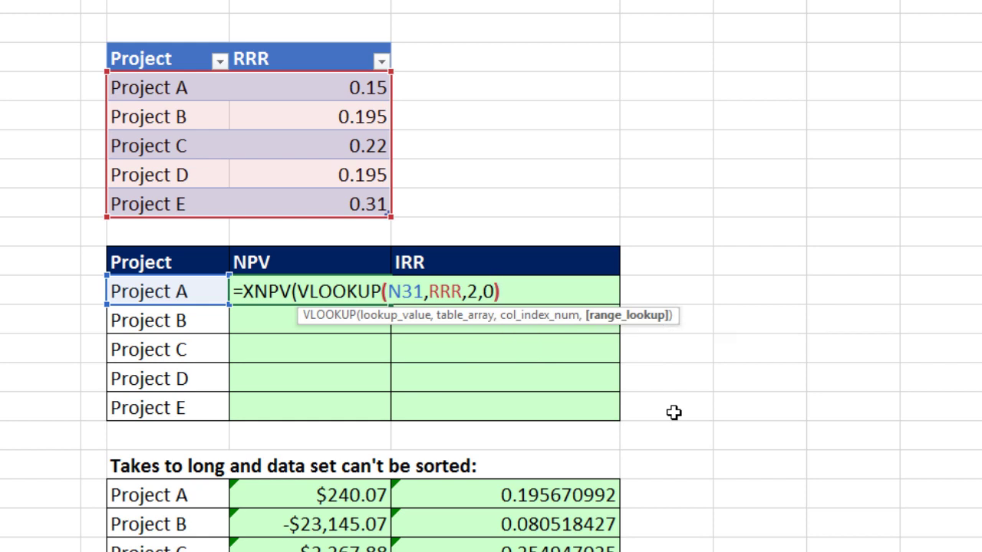
click(294, 316)
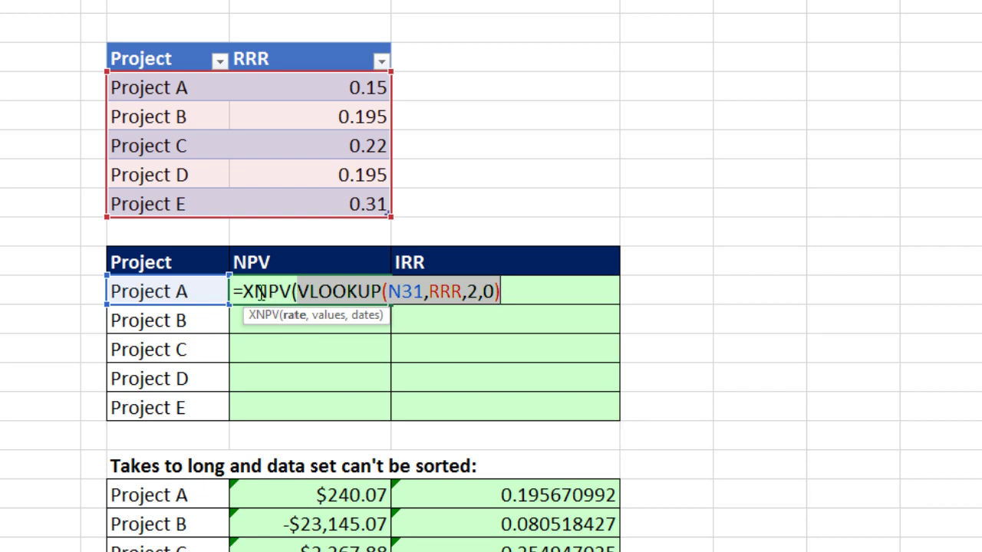
Add OFFSET(ICF[[#Headers],[Cash Flow]], as the XNPV values argument
click(552, 291)
text(,)
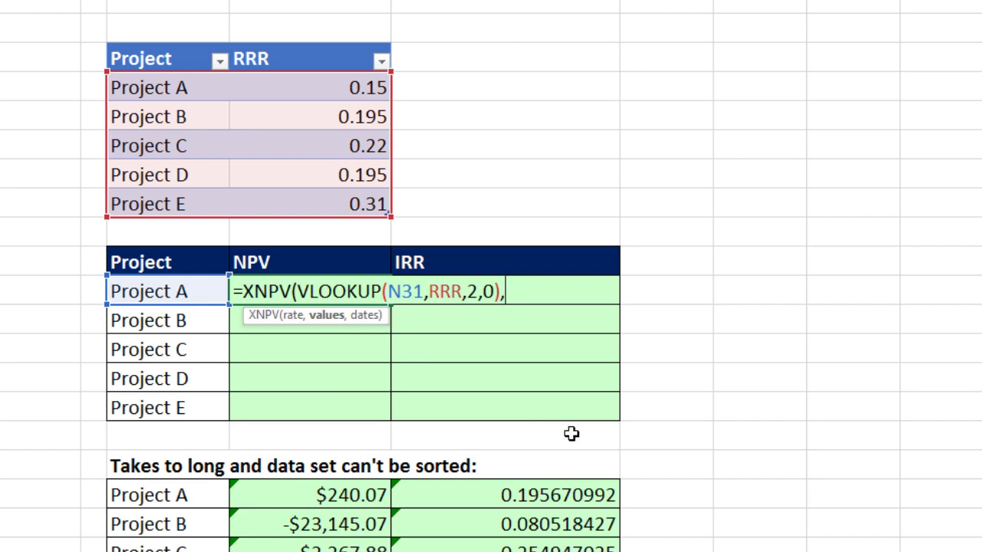
text(of)
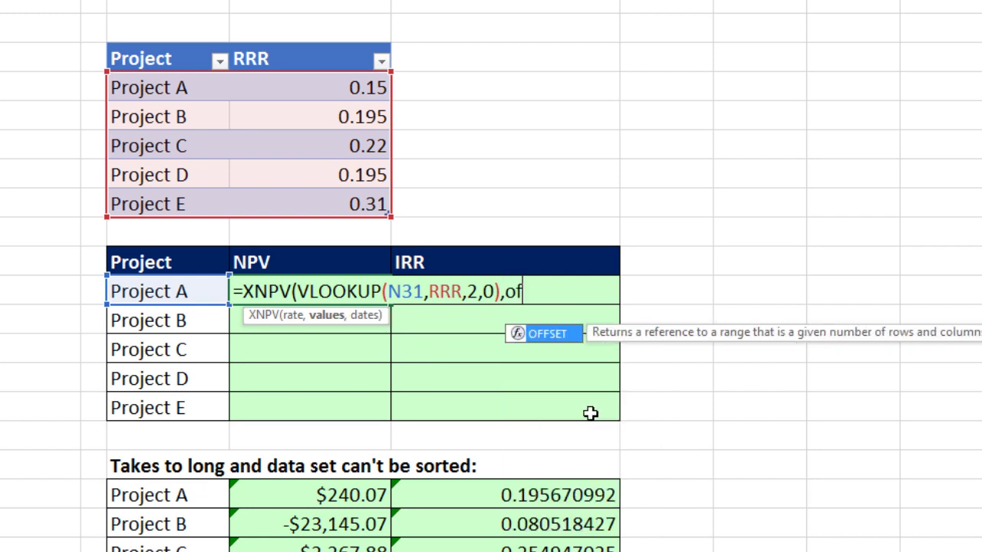
key(Tab)
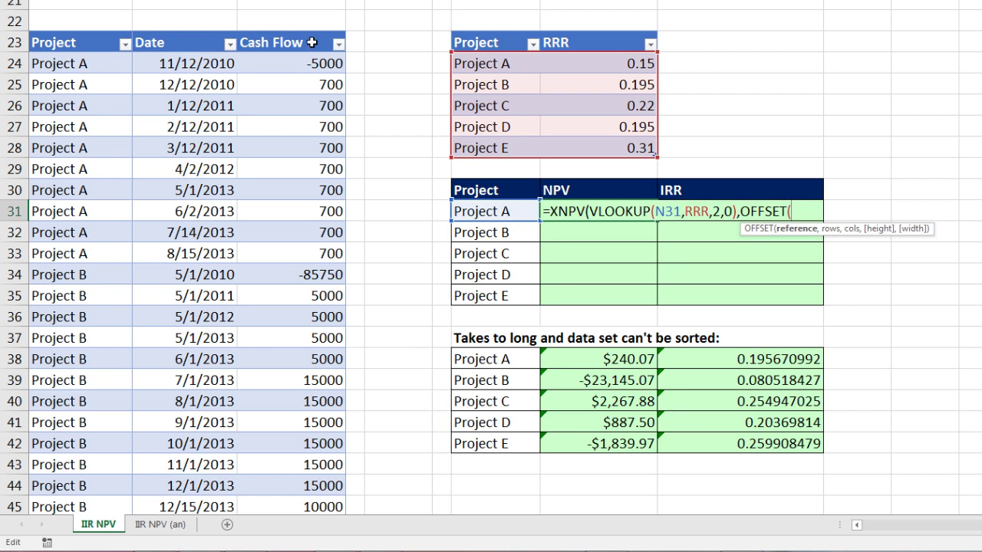
click(268, 45)
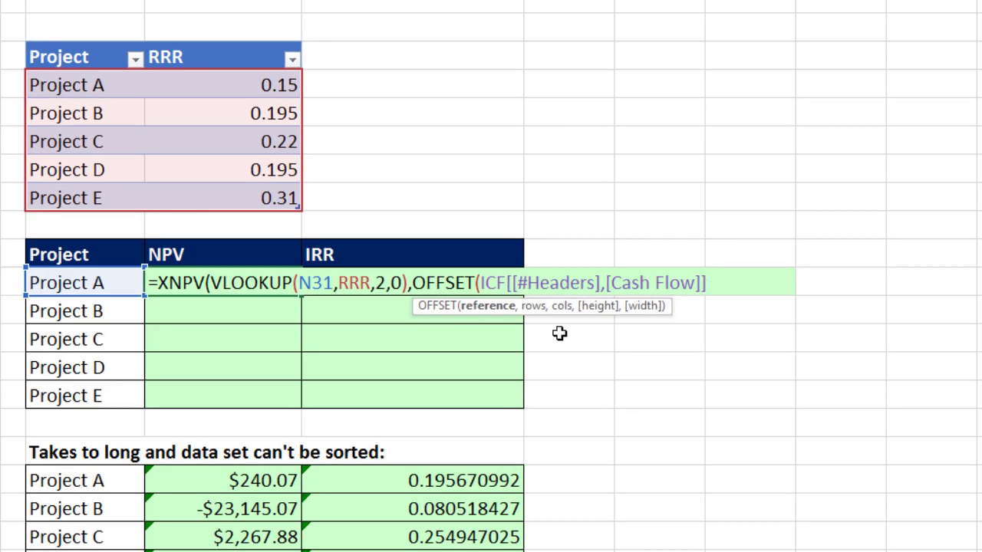
text(,)
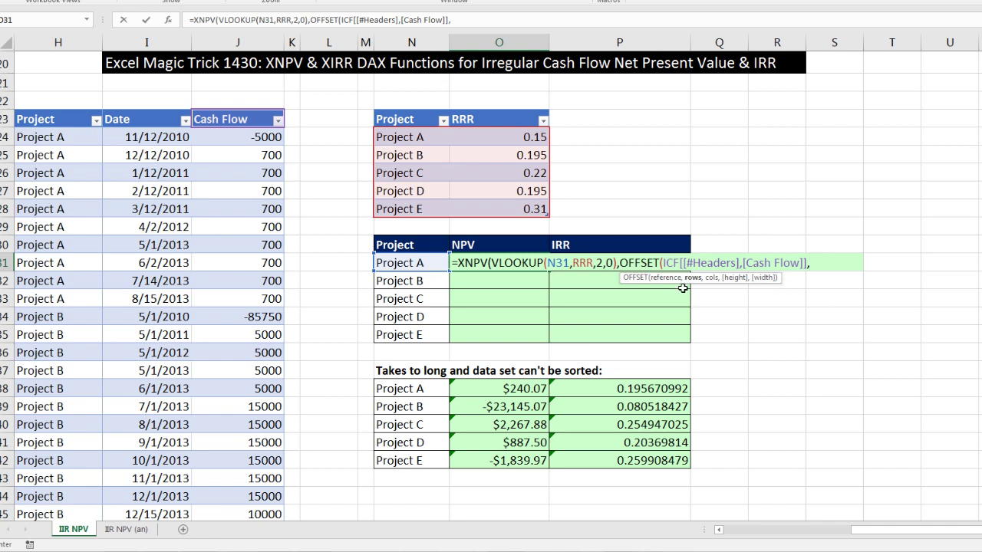
Set the OFFSET rows argument to MATCH(N31,ICF[Project],0)
text(mat)
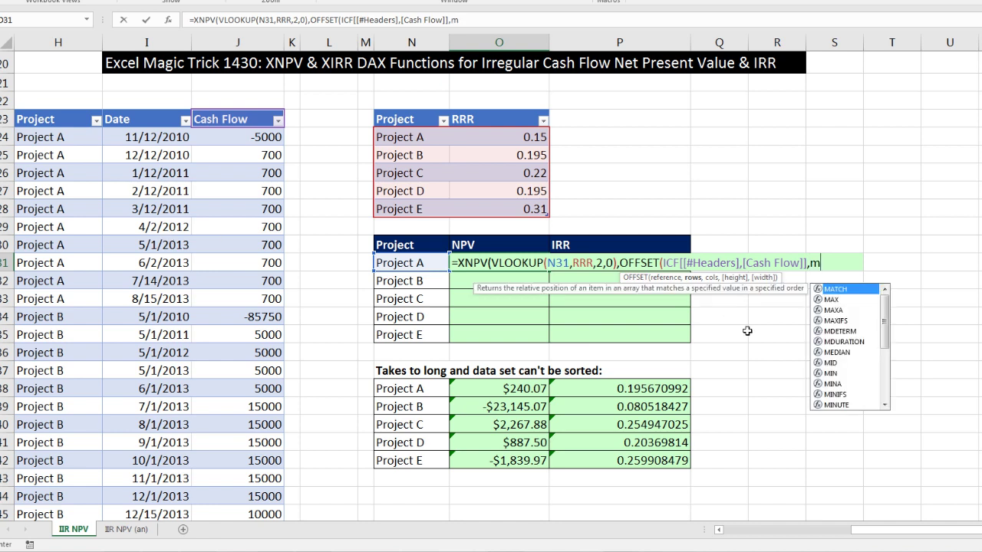
key(Tab)
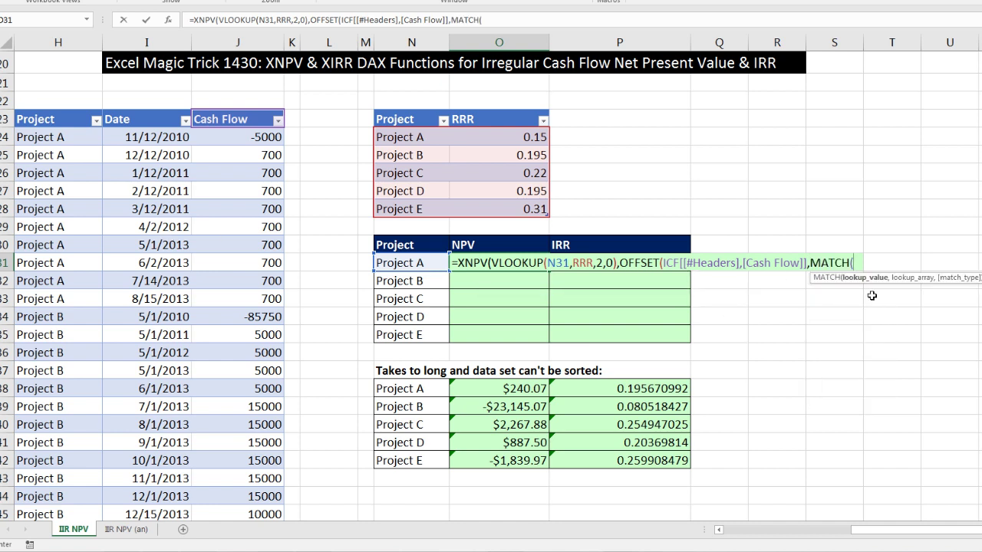
click(393, 264)
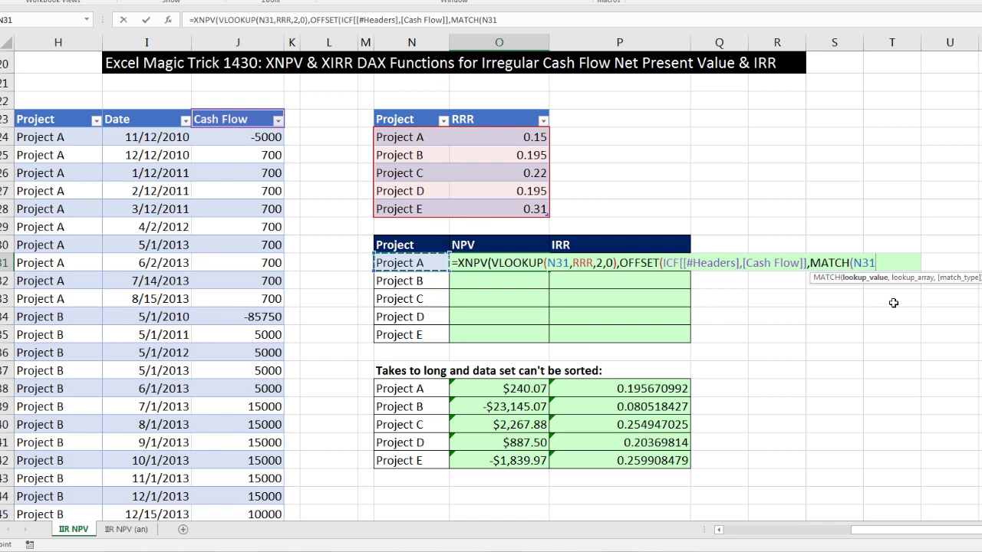
text(,)
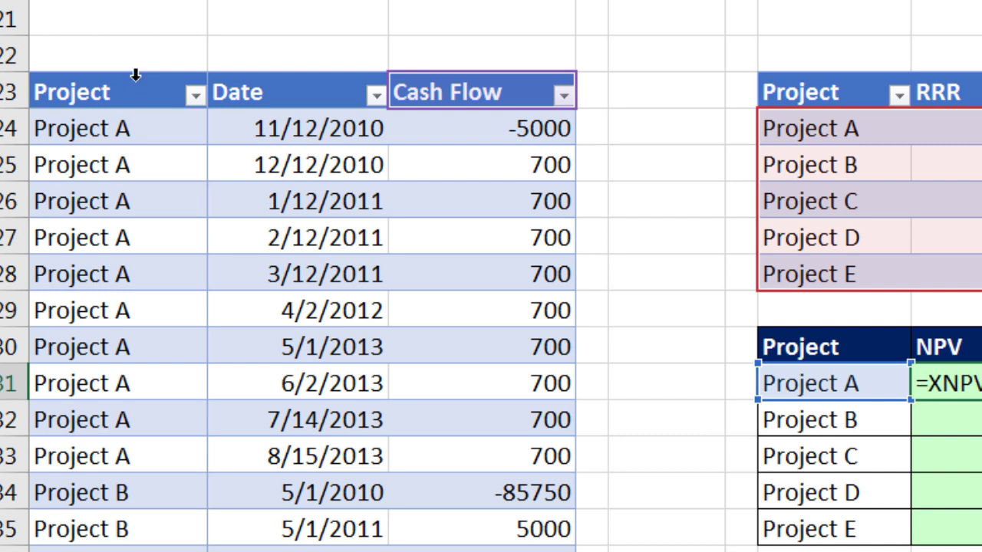
click(135, 74)
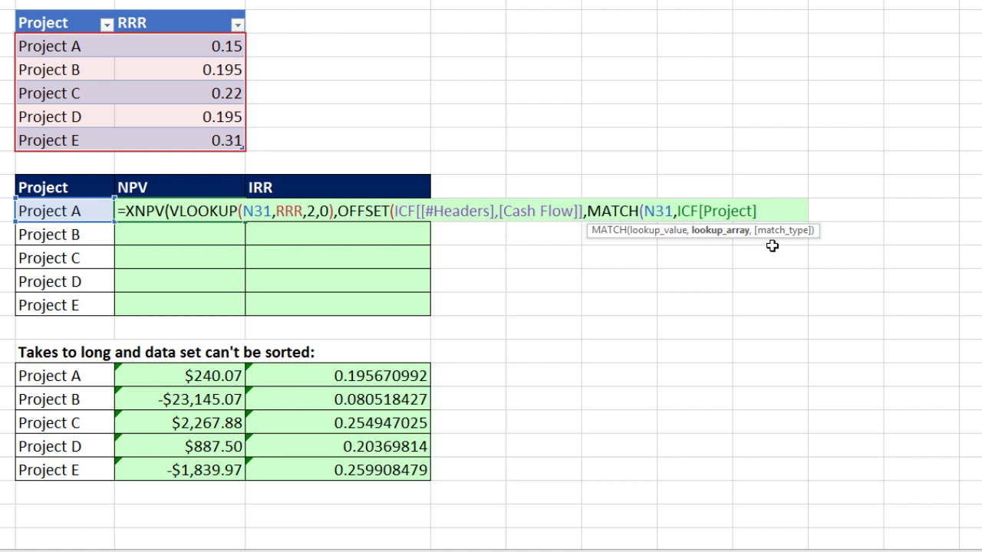
text(,)
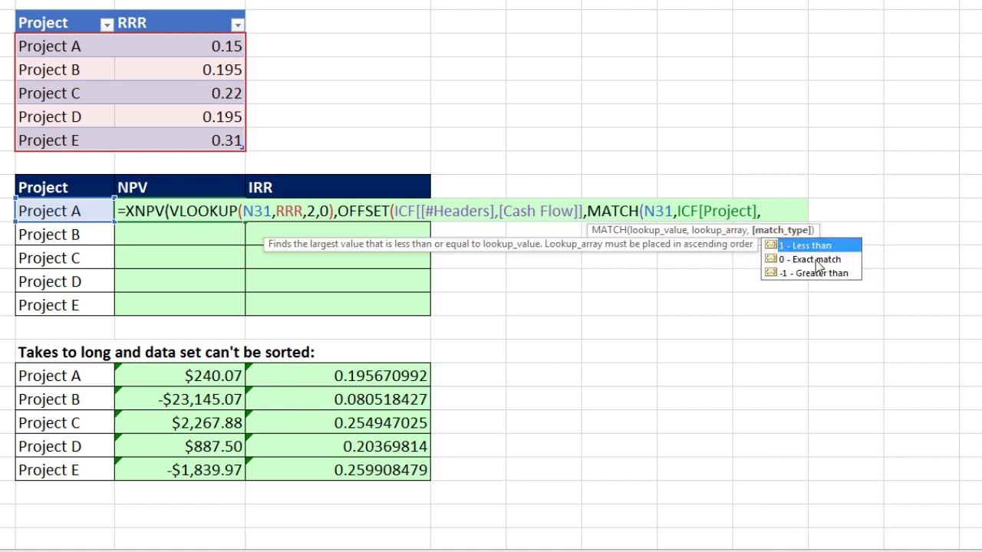
text(0))
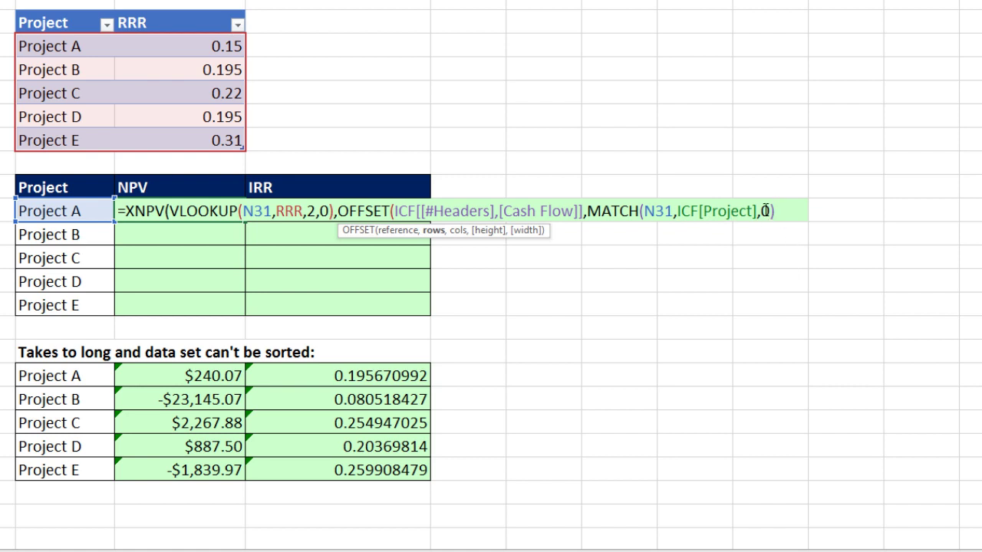
click(763, 211)
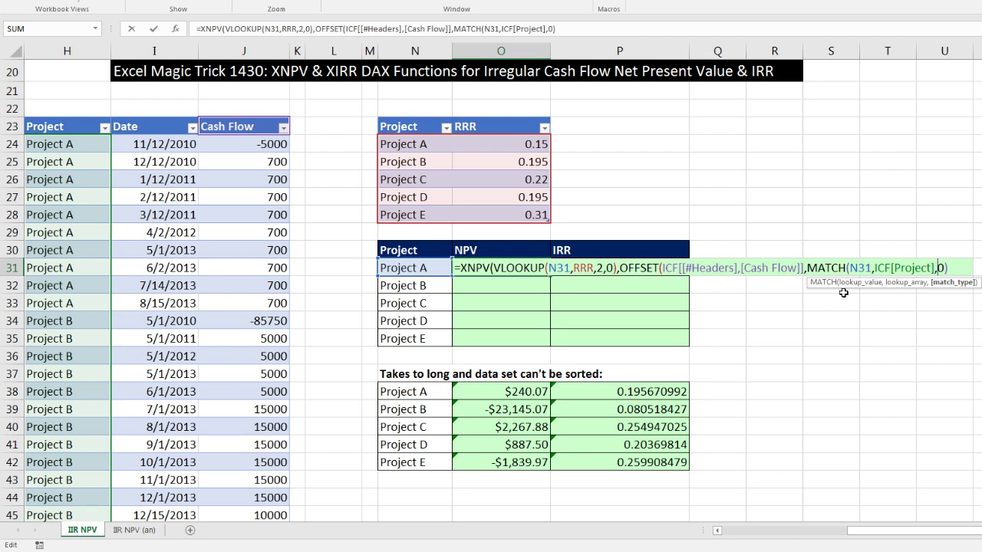
Leave the column shift blank and close OFFSET with height COUNTIFS(ICF[Project],N31)
key(Right)
key(Right)
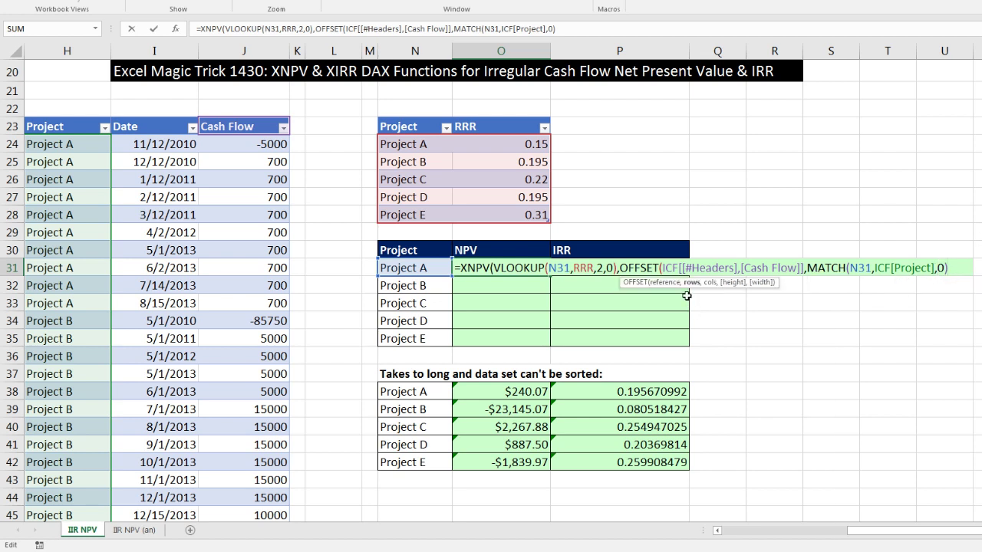
text(,)
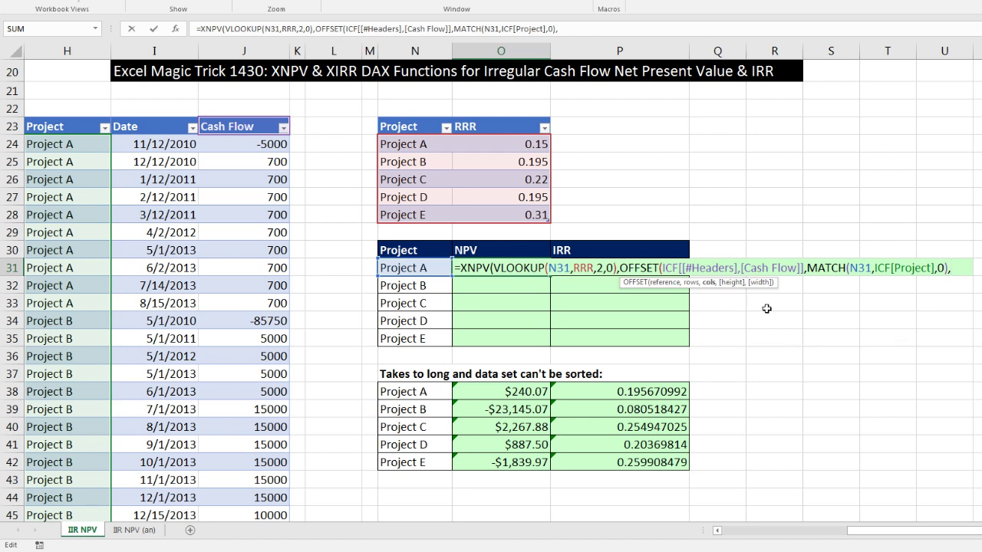
text(,)
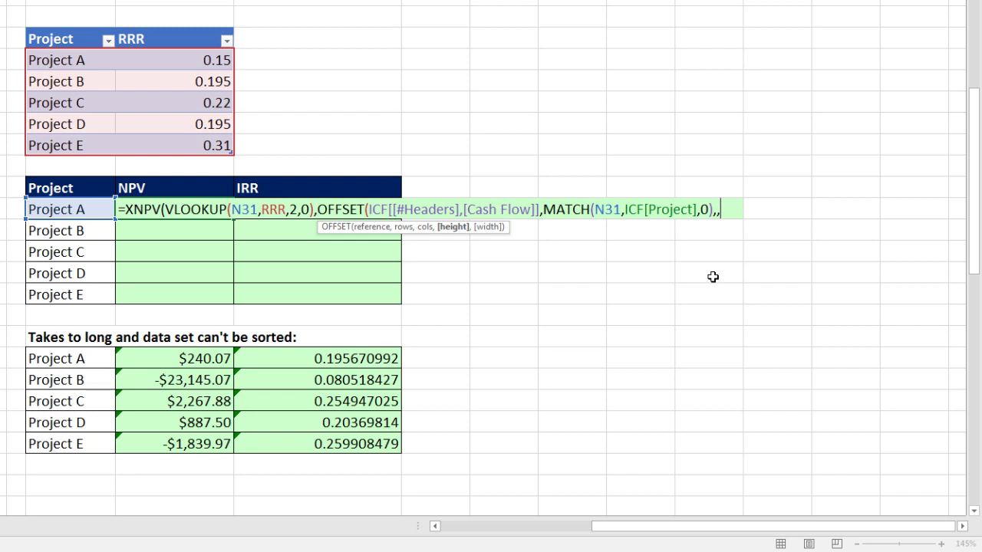
text(countifs)
key(Tab)
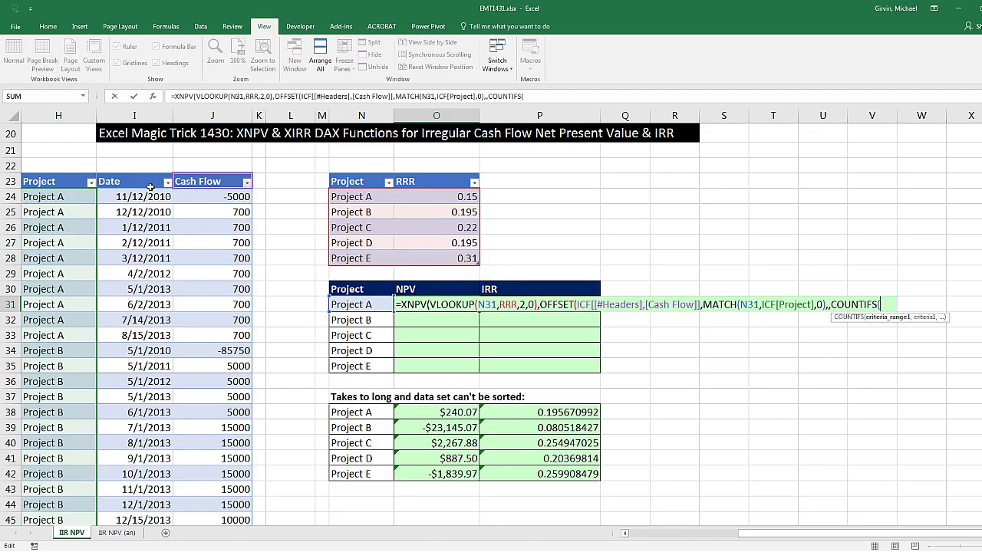
click(58, 176)
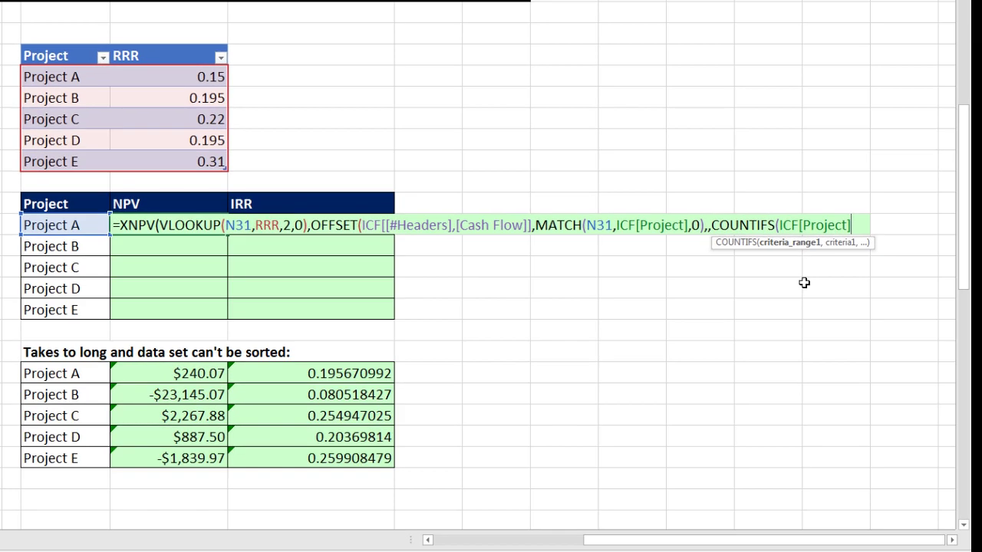
text(,)
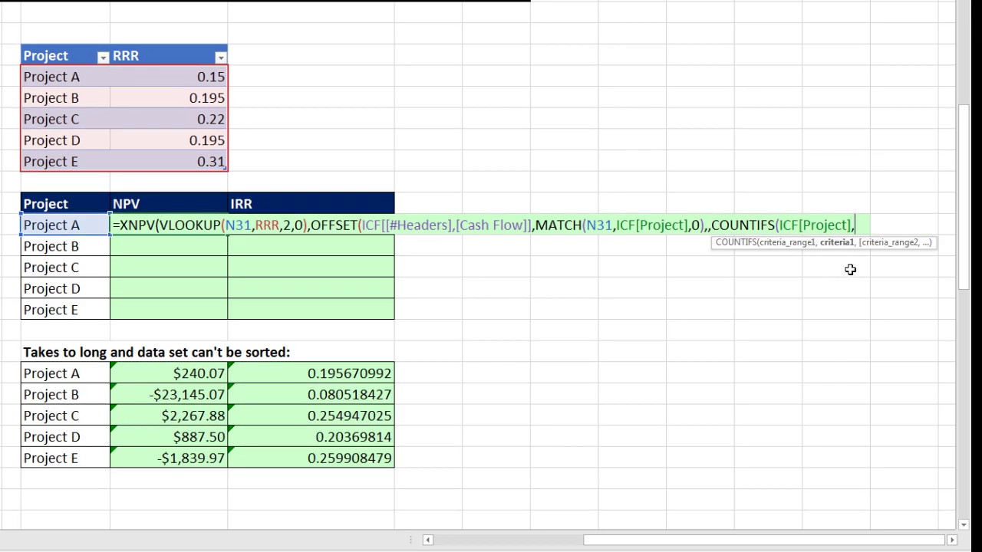
click(50, 225)
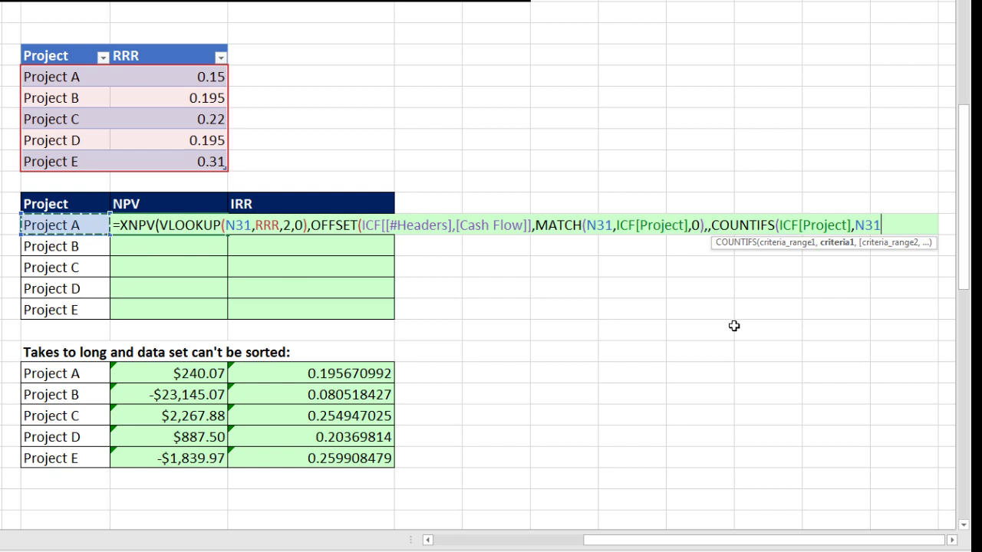
text())
click(441, 244)
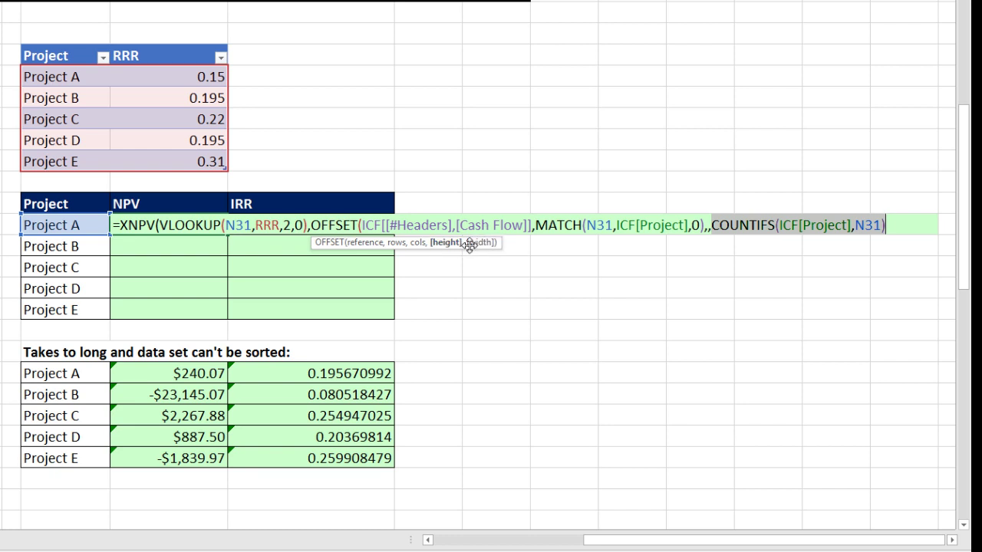
click(359, 245)
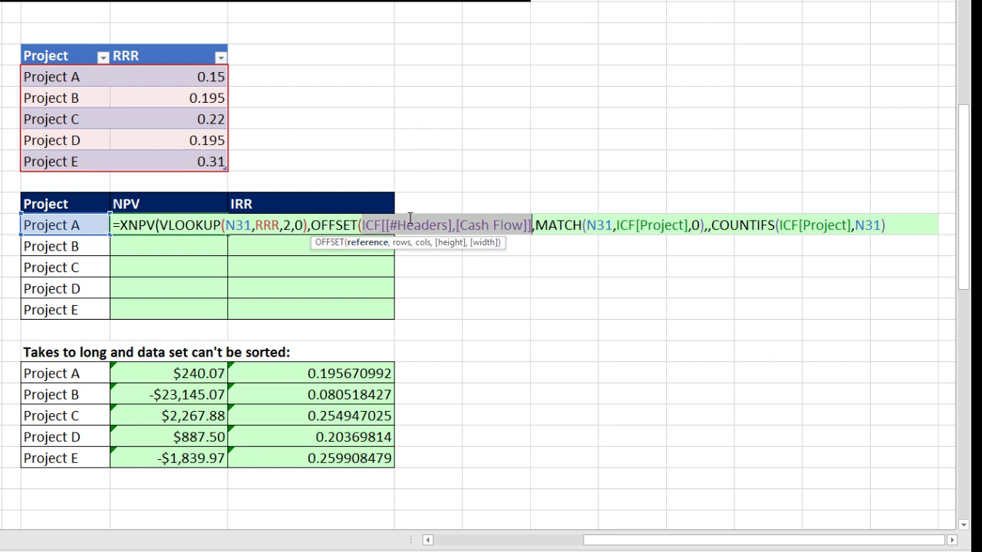
click(894, 224)
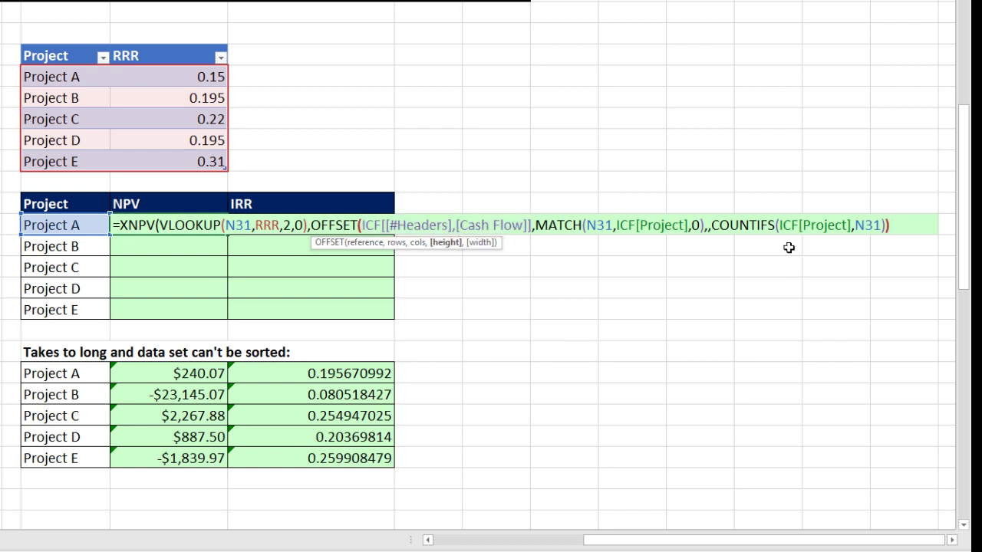
Review the OFFSET's Cash Flow header, MATCH rows, empty column and COUNTIFS height arguments
key(Right)
click(361, 225)
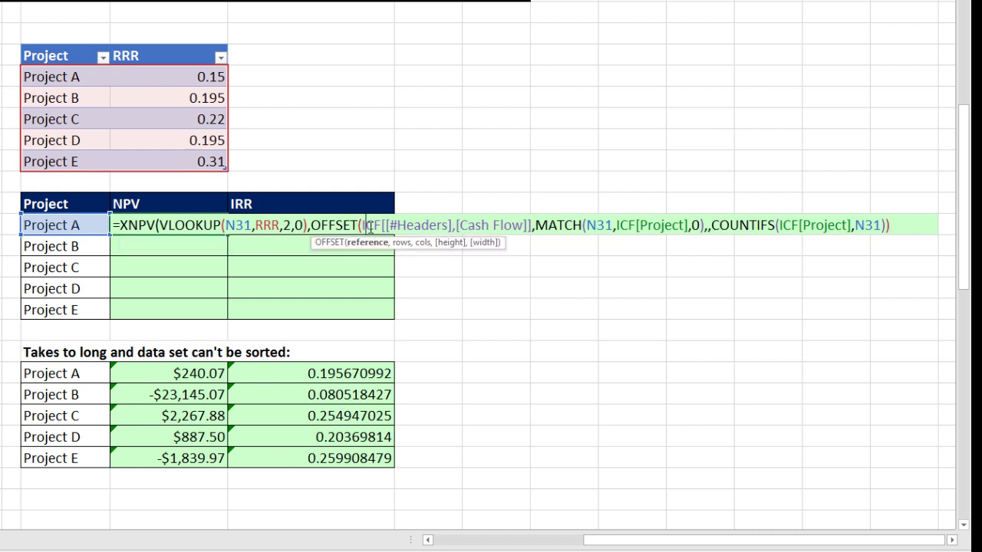
click(372, 244)
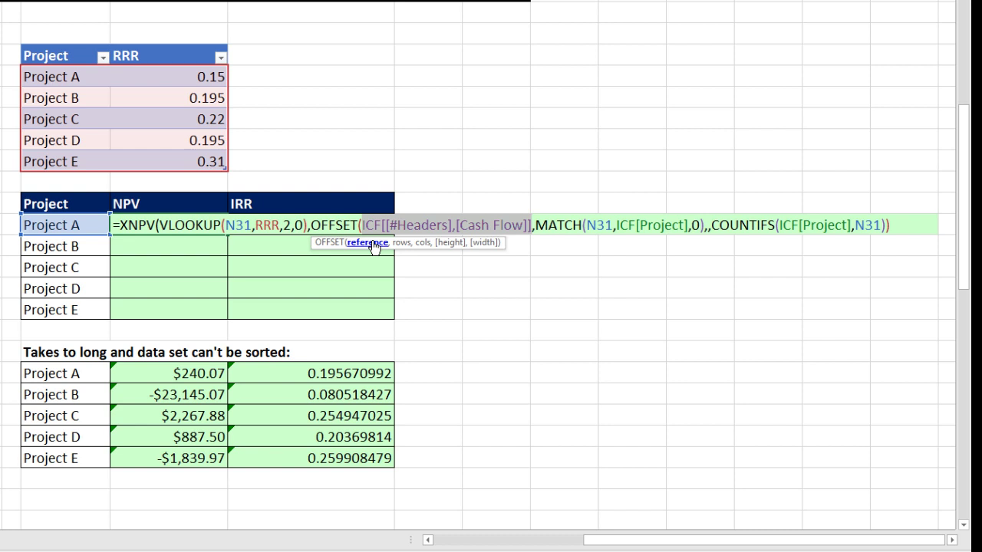
click(399, 243)
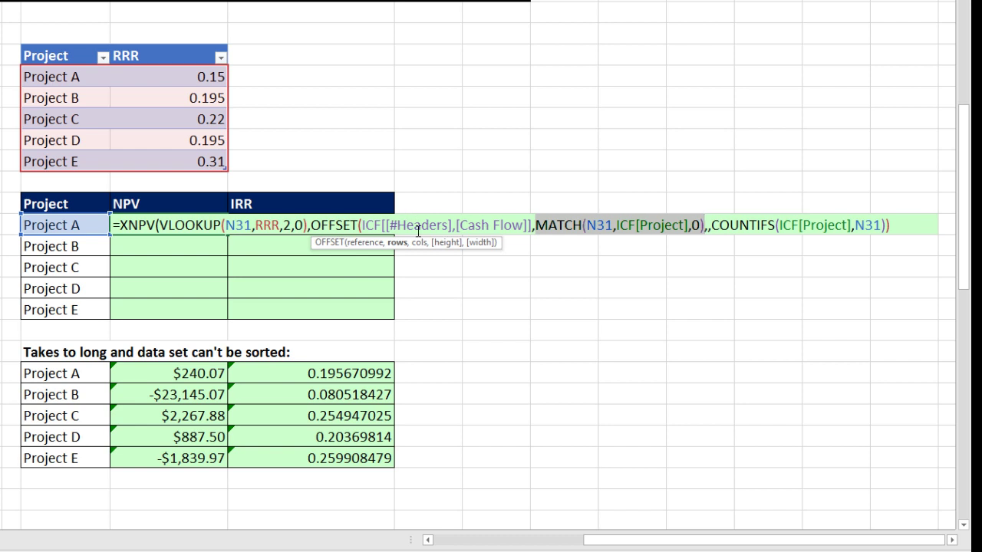
click(418, 244)
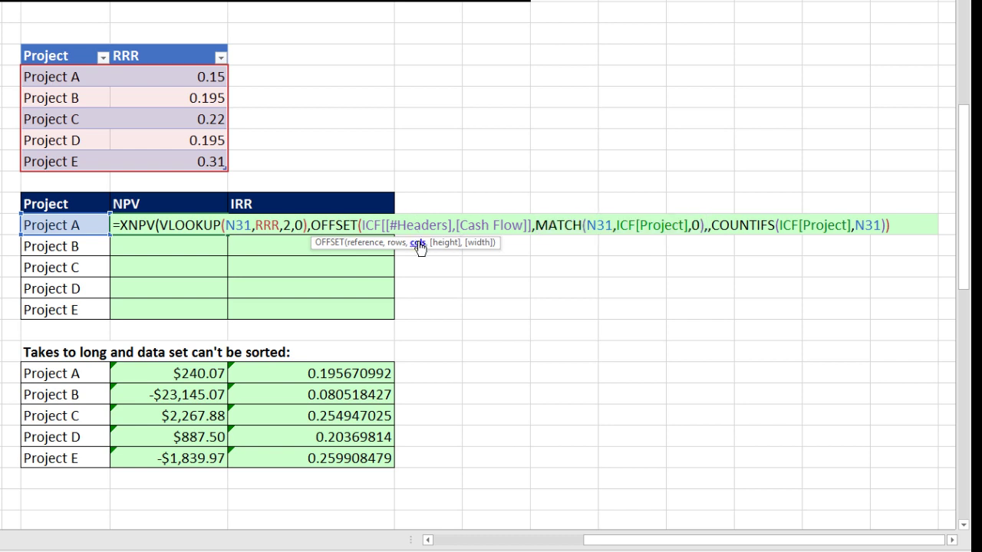
click(447, 244)
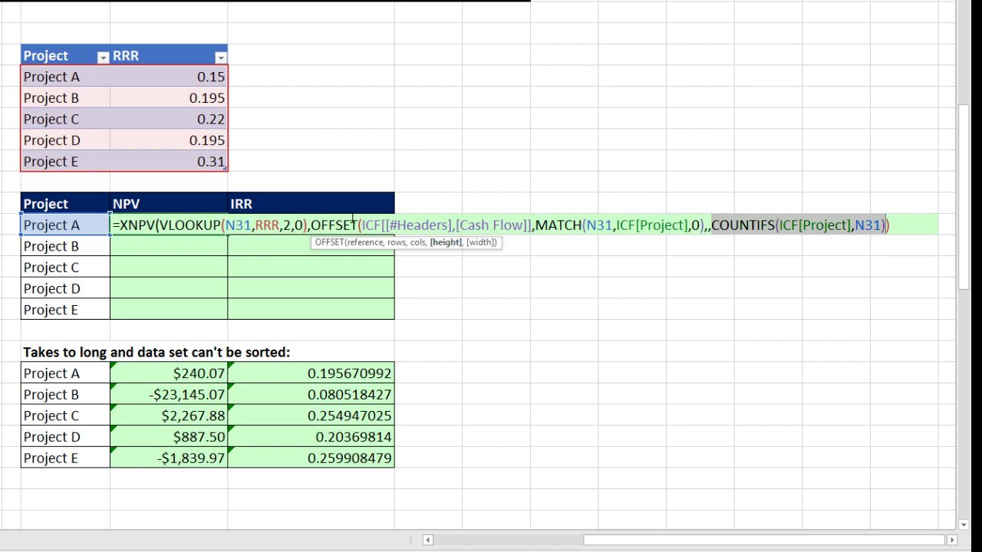
click(343, 224)
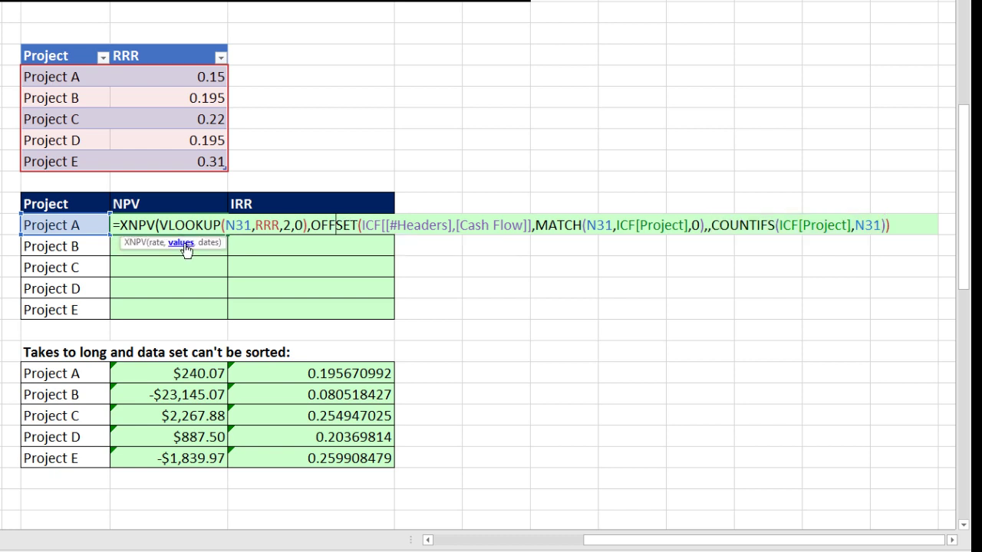
Copy the whole OFFSET(...) values argument to the clipboard
click(184, 245)
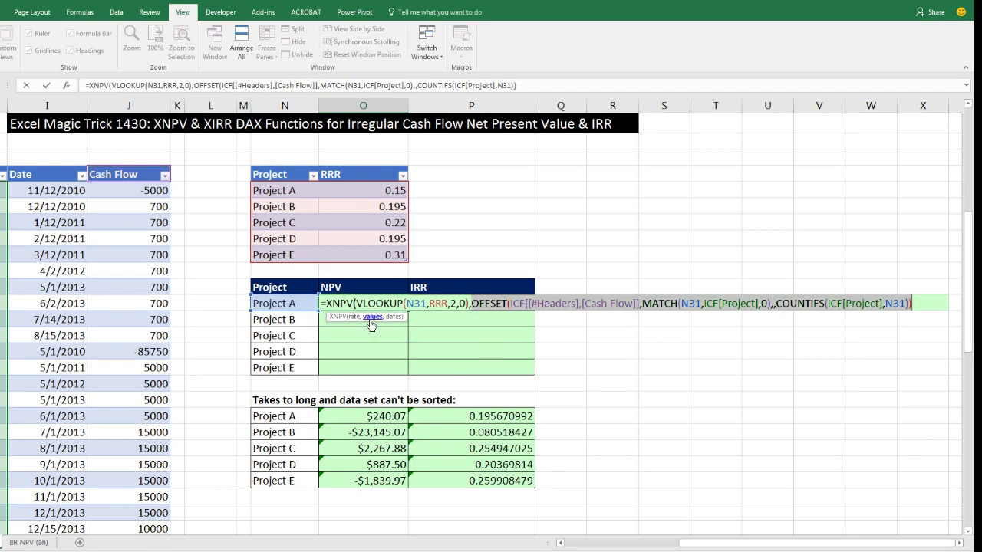
key(ctrl+c)
click(917, 307)
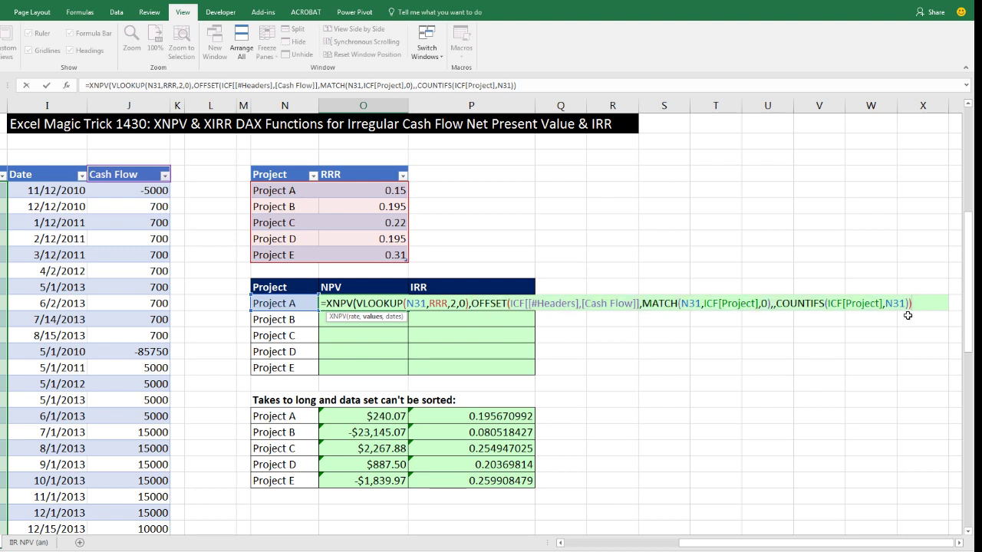
Paste a second OFFSET as the dates argument, repointing its reference to the Date header
text(,)
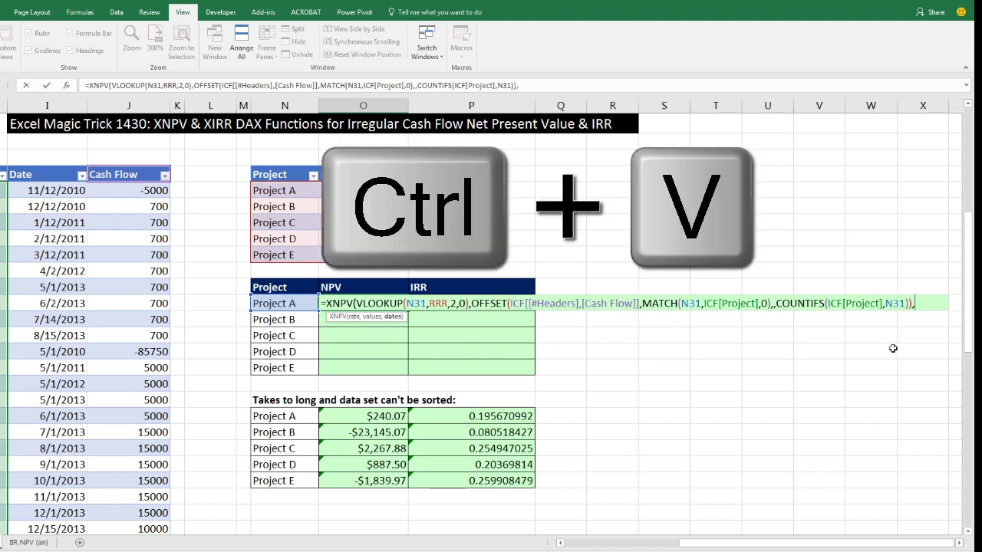
key(ctrl+v)
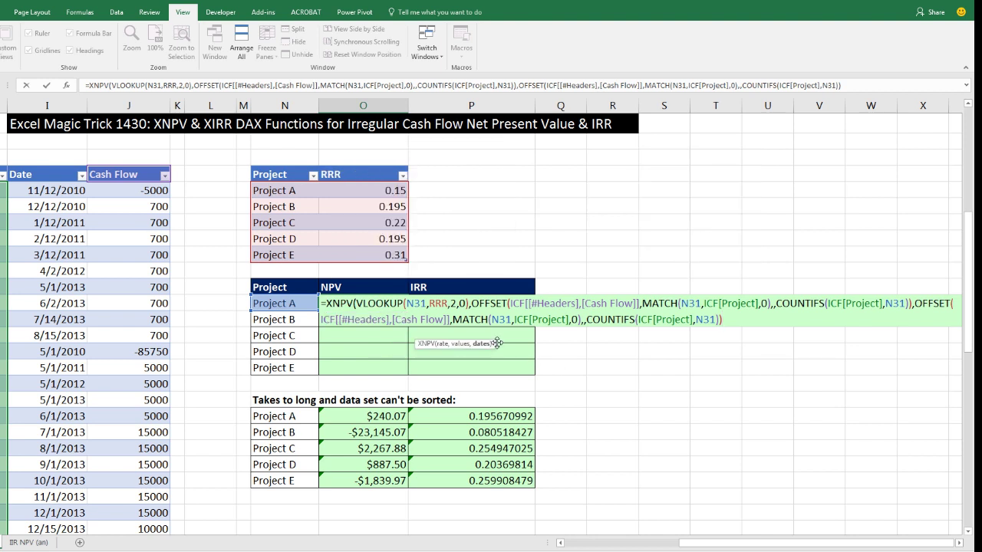
drag(497, 342, 604, 348)
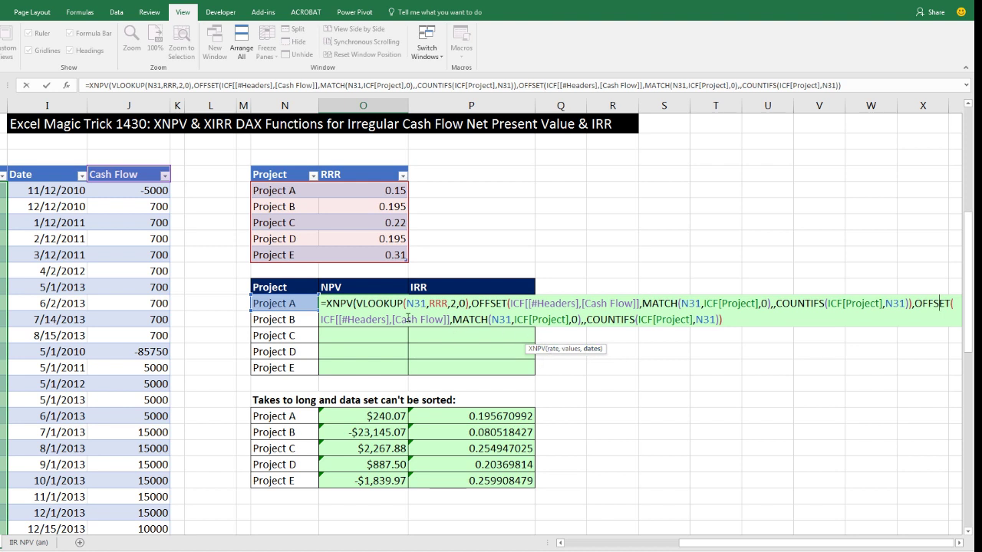
click(449, 321)
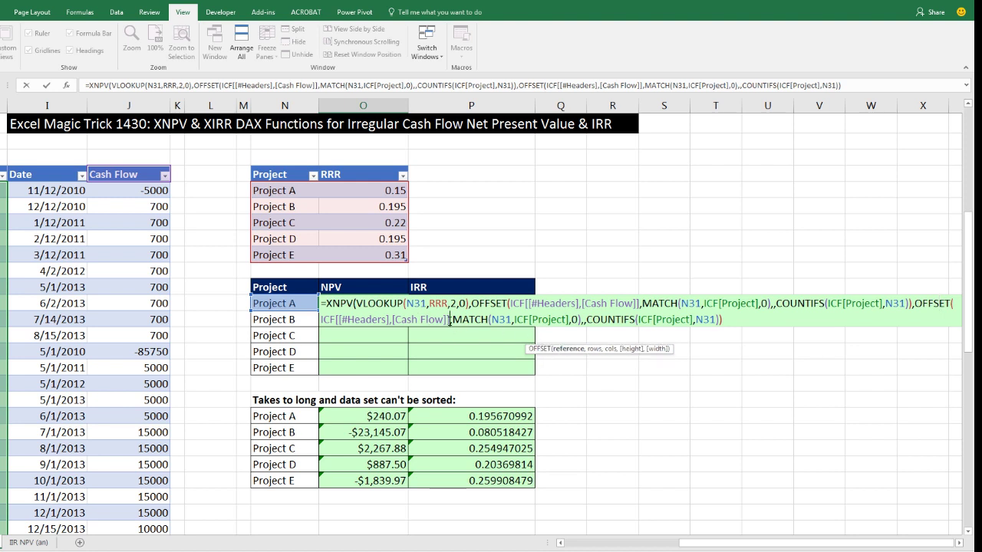
drag(527, 352, 334, 347)
click(371, 343)
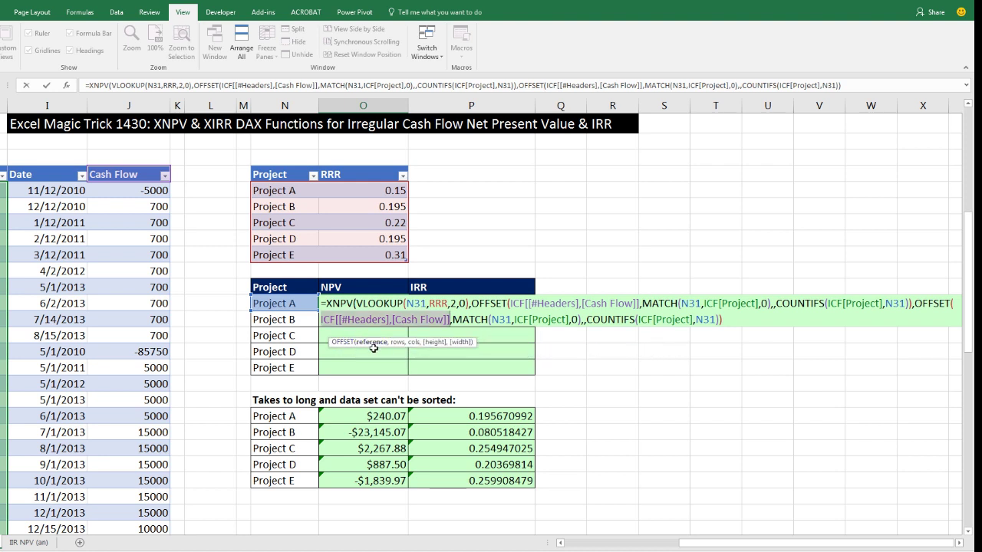
click(44, 175)
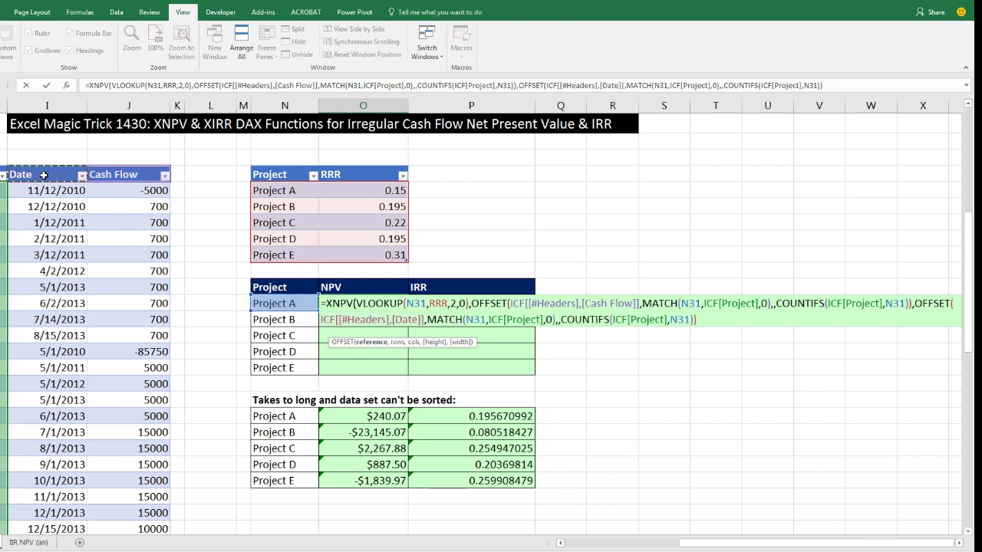
click(394, 343)
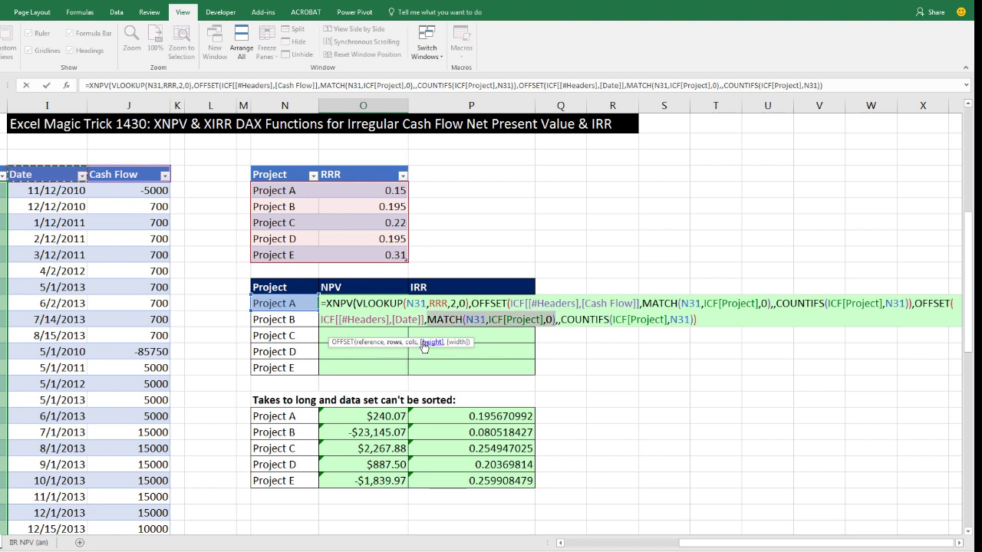
click(429, 342)
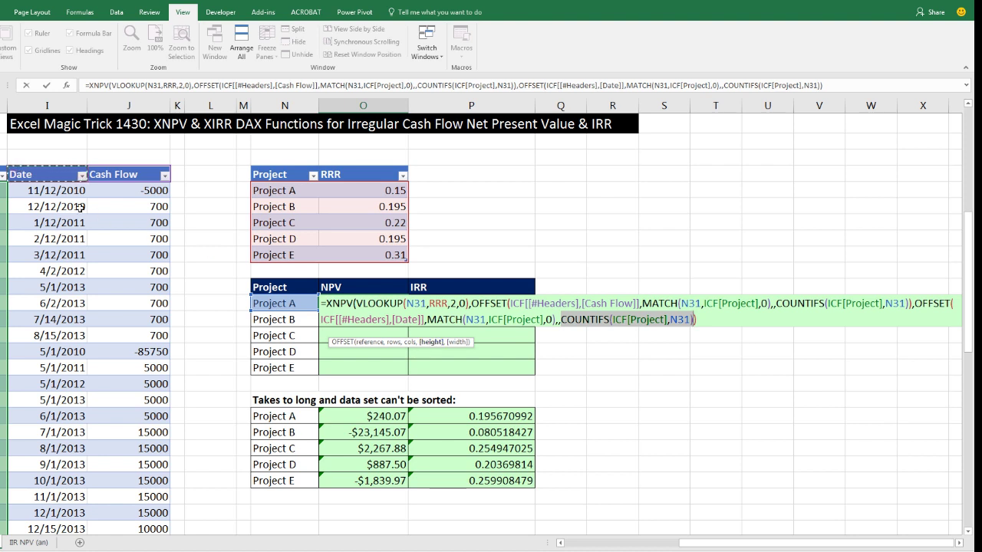
click(714, 321)
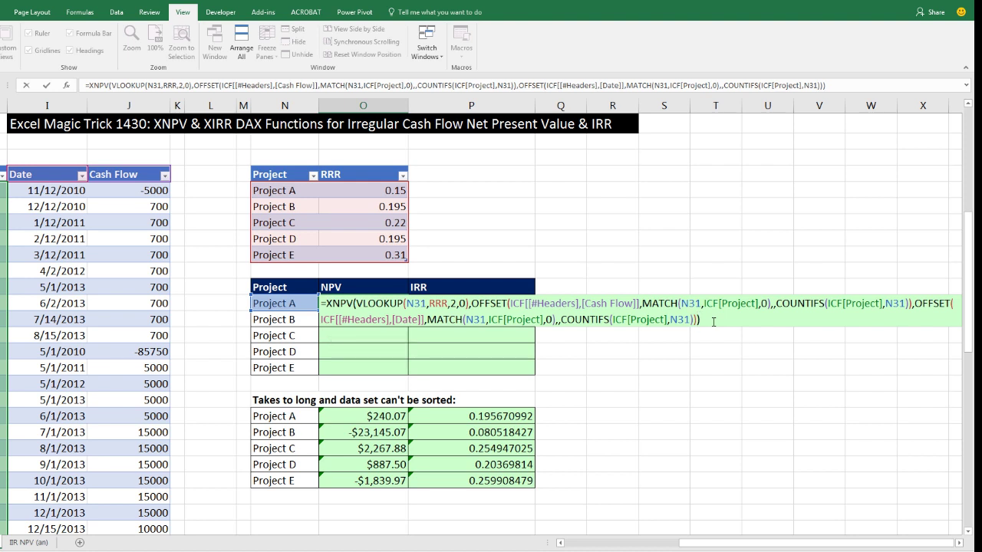
Commit O31, fill it down to O35, and check Projects B, D and E references
key(ctrl+Return)
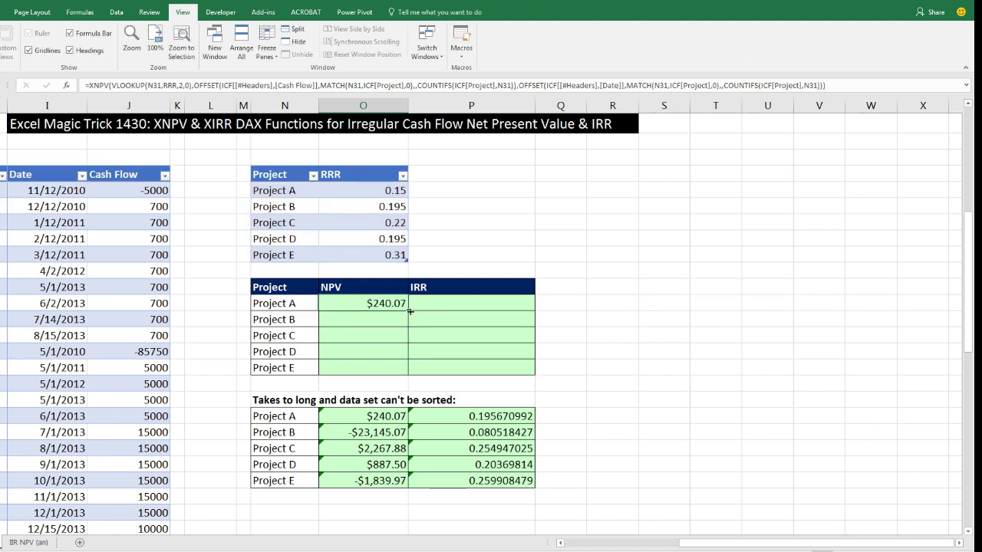
double_click(409, 310)
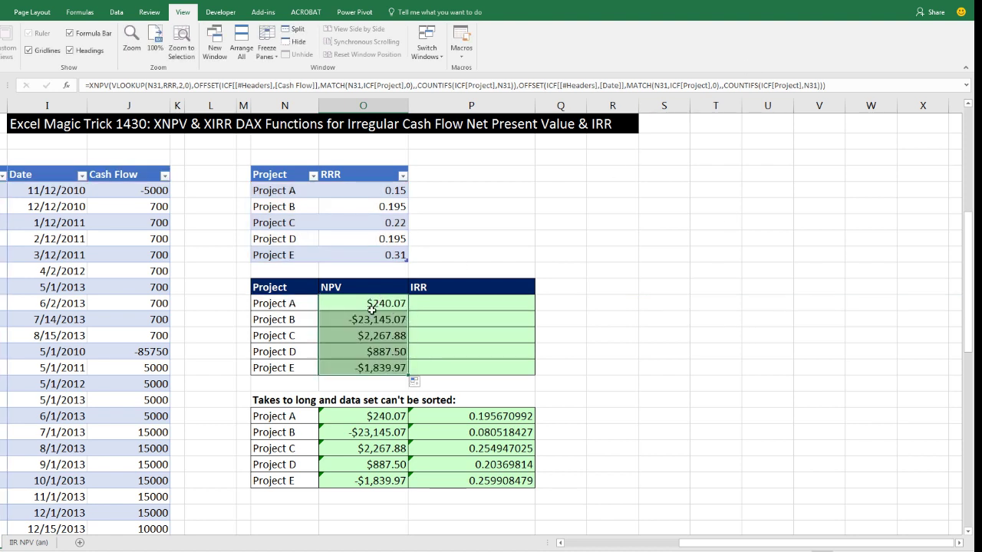
click(388, 303)
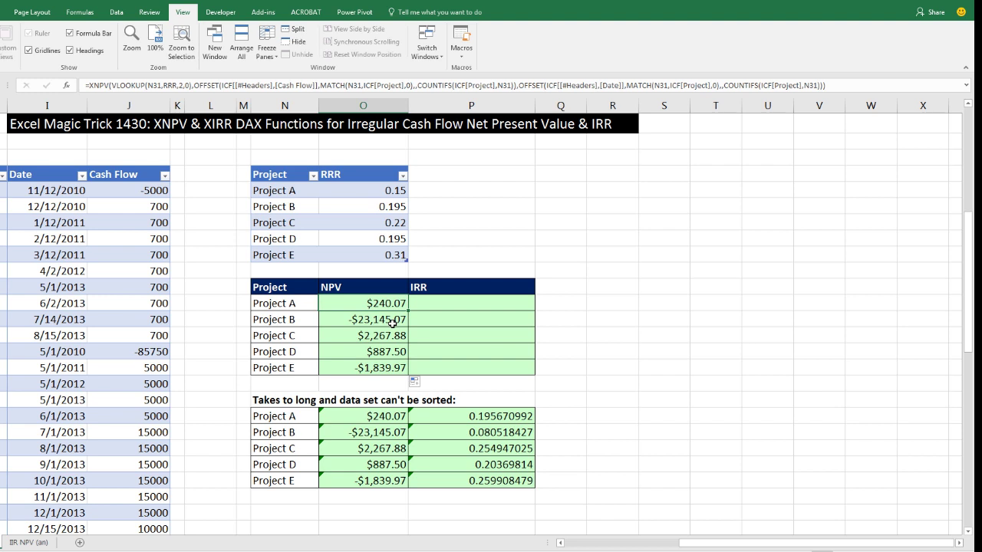
key(ctrl+c)
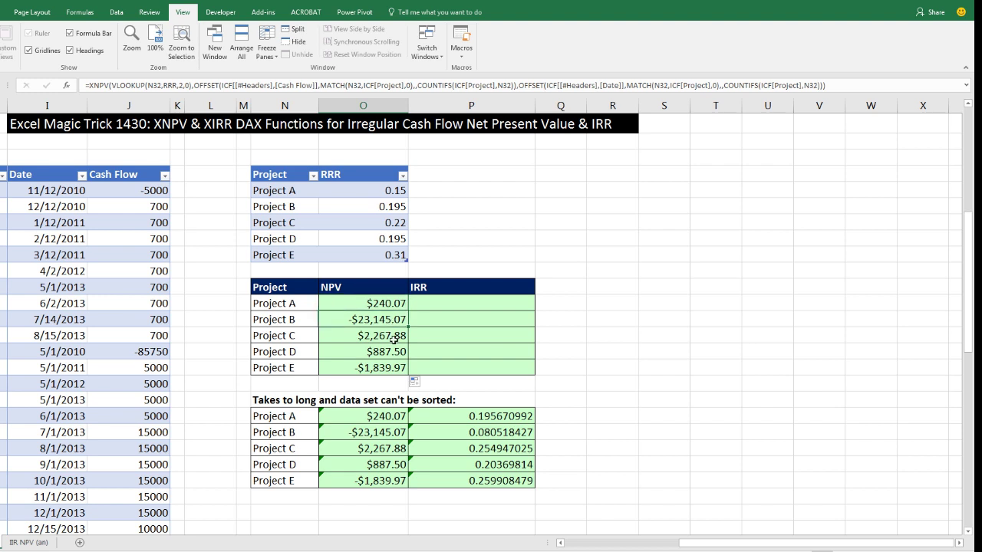
key(Escape)
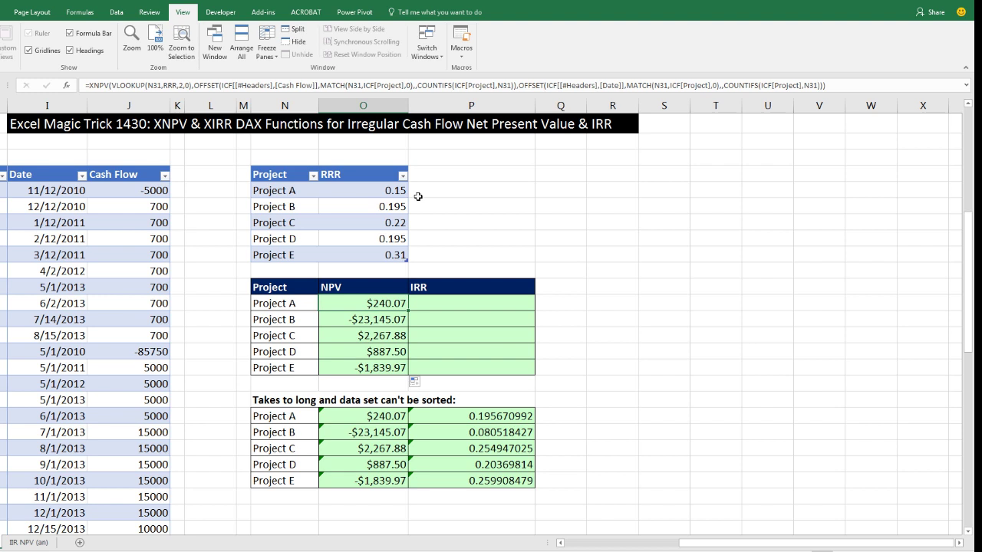
click(385, 323)
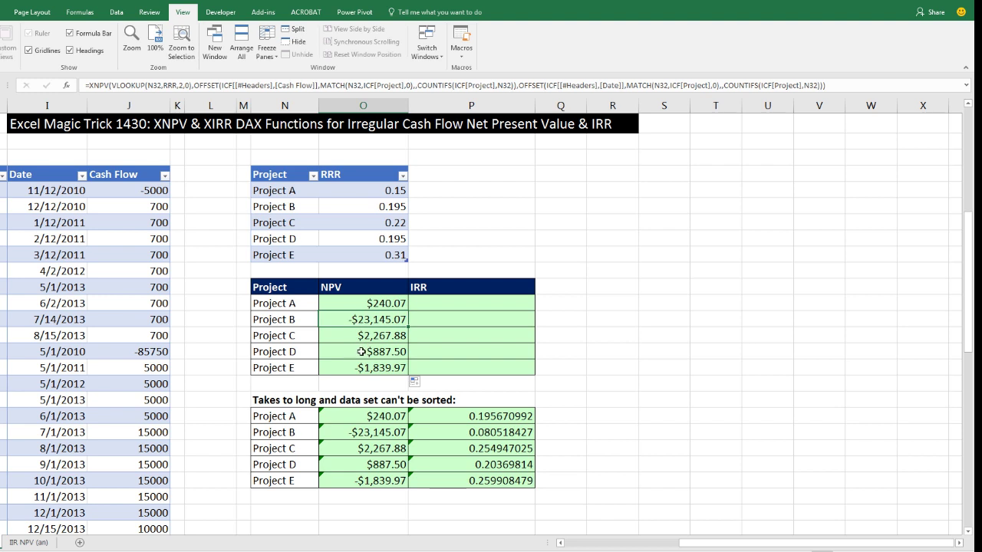
click(374, 347)
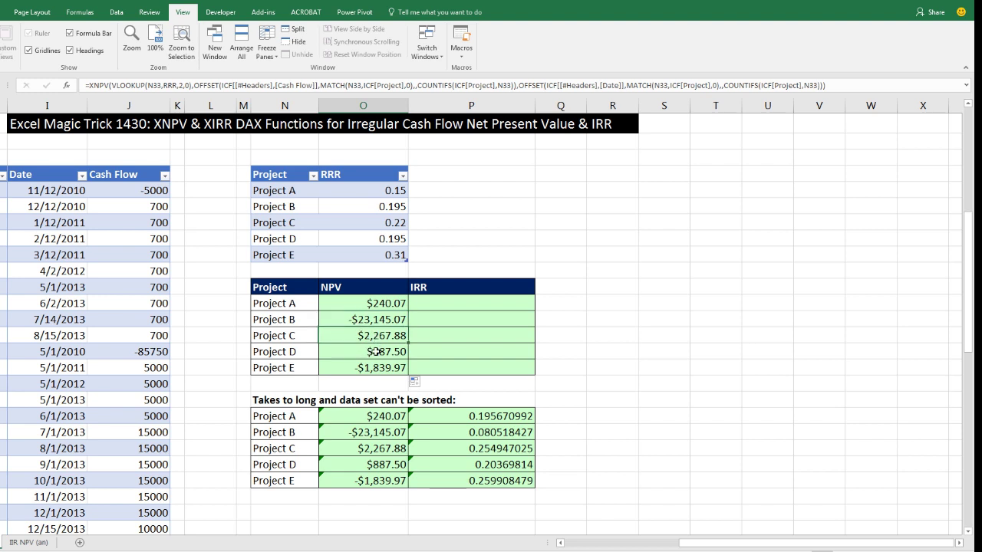
click(379, 369)
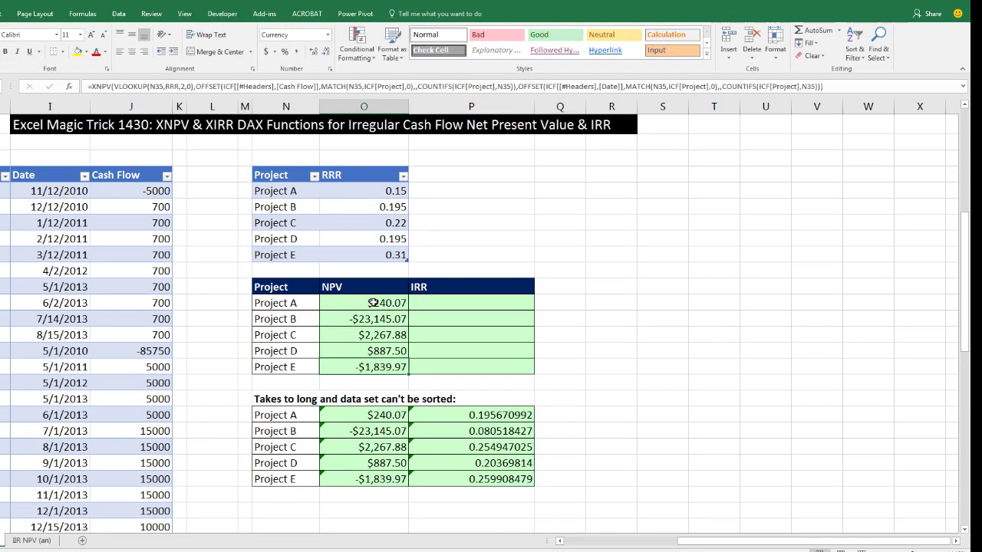
Open Project B's NPV formula in O32 for editing
scroll(367, 305, down, 2)
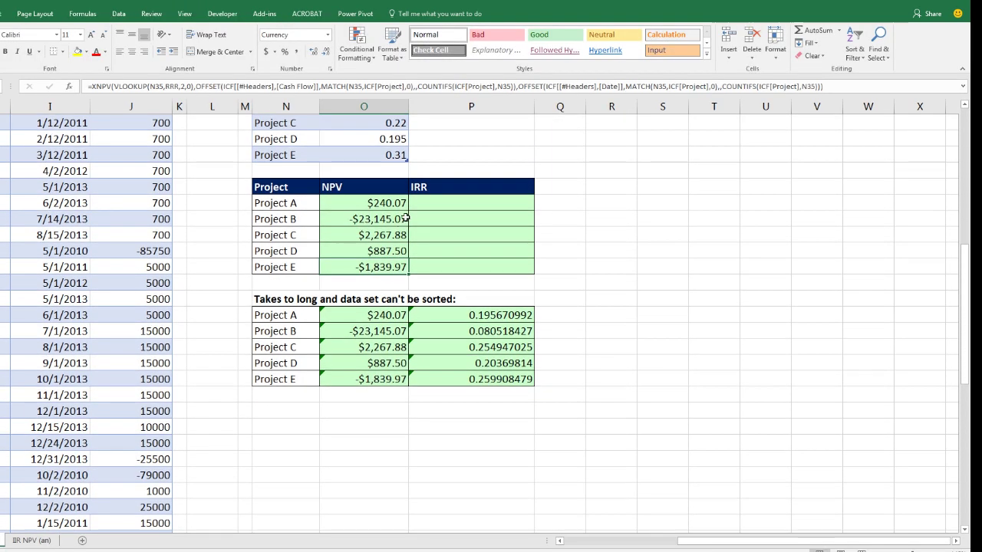
click(379, 220)
scroll(379, 219, down, 1)
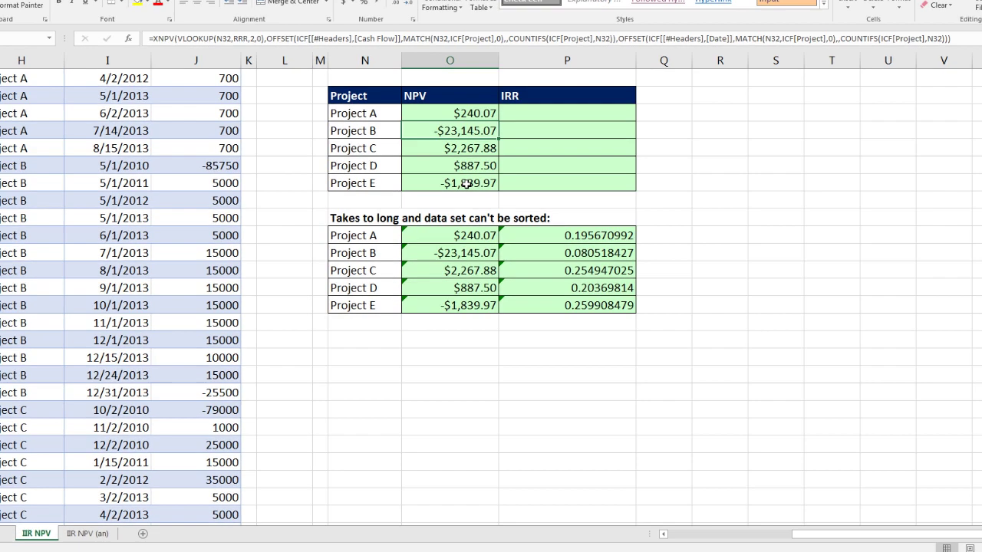
scroll(479, 179, down, 1)
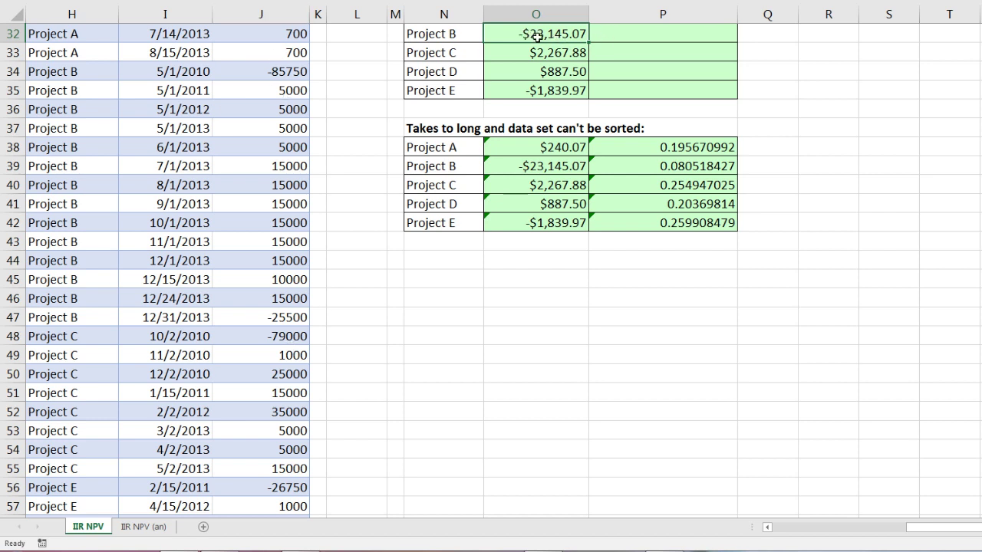
key(F2)
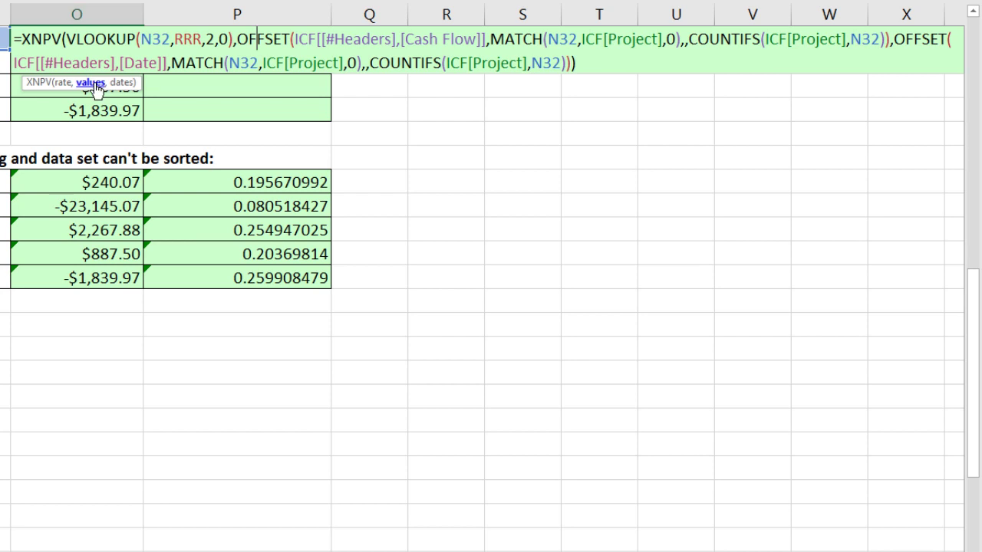
Evaluate Project B's values argument with F9 to see its cash flows, then cancel unchanged
click(90, 83)
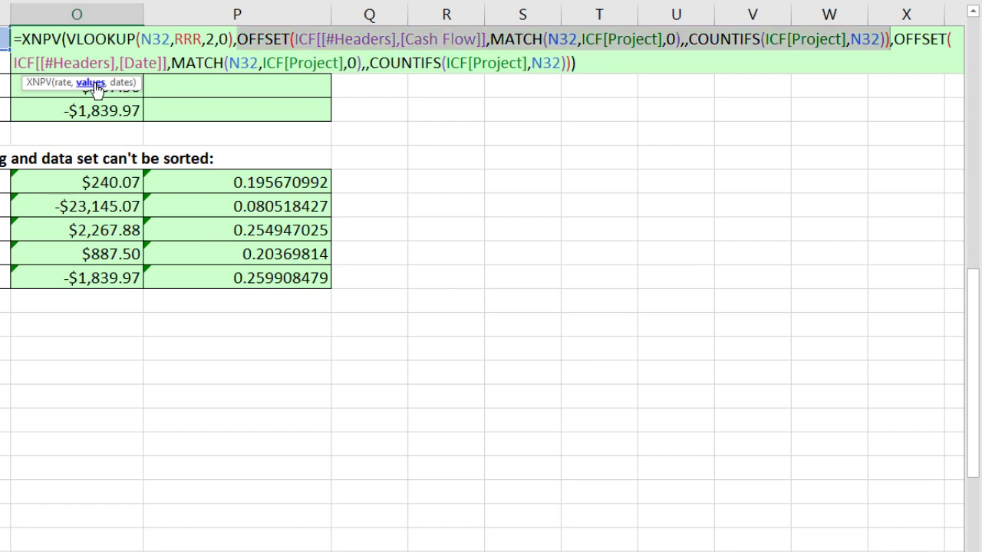
key(F9)
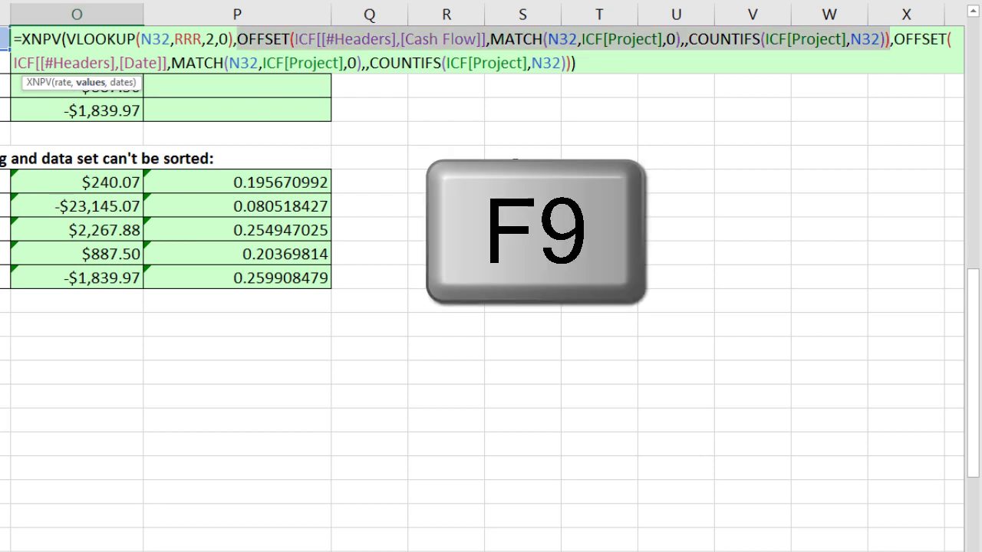
key(F9)
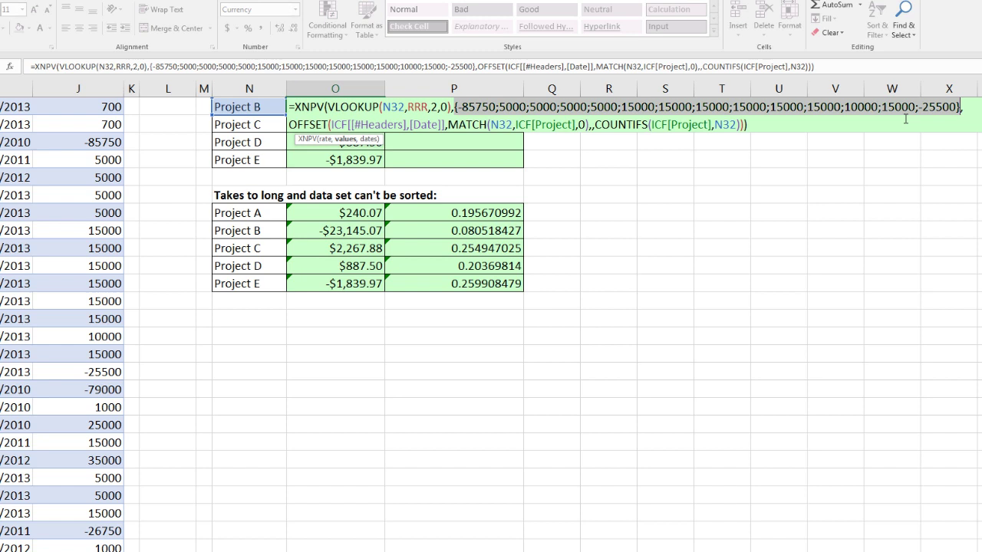
mouse_move(66, 122)
mouse_down()
mouse_move(66, 307)
mouse_move(146, 397)
mouse_move(981, 138)
mouse_up()
drag(660, 154, 258, 233)
drag(284, 247, 384, 246)
drag(422, 214, 434, 184)
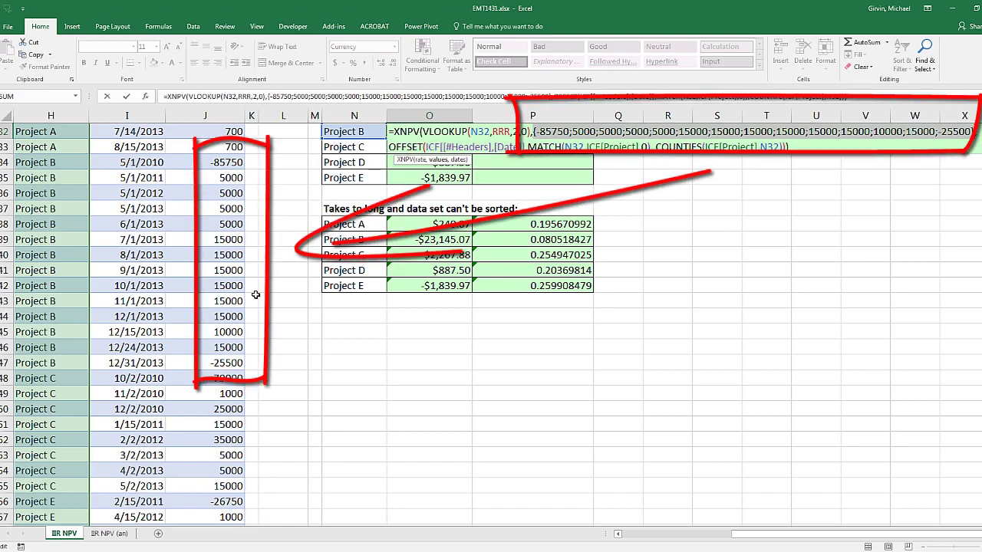
key(Escape)
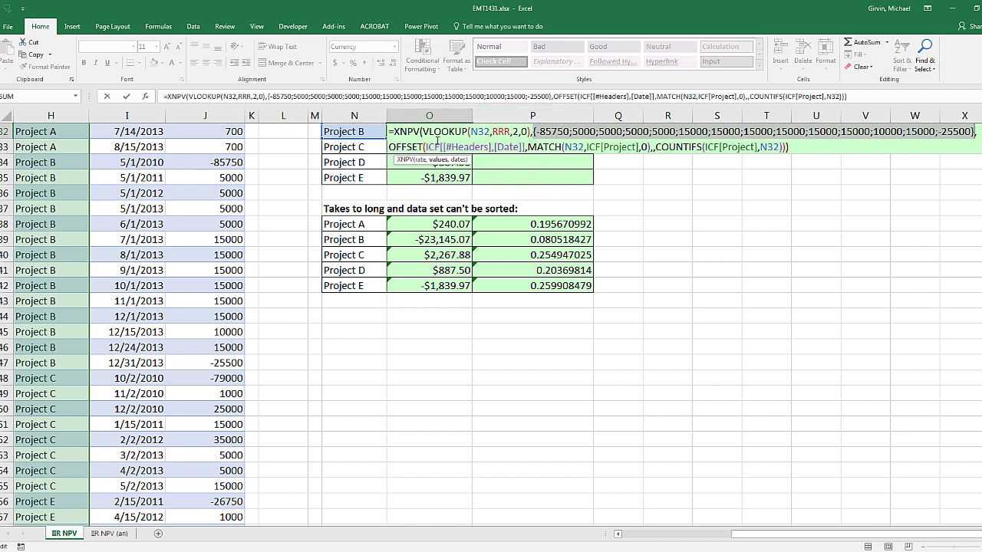
key(Escape)
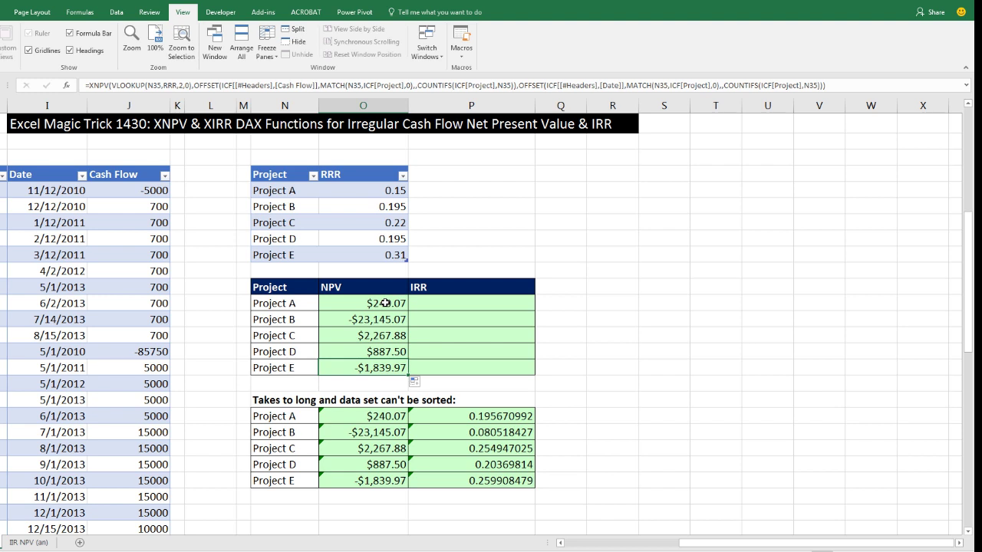
Copy the OFFSET values argument from Project A's NPV formula and recommit it
double_click(384, 304)
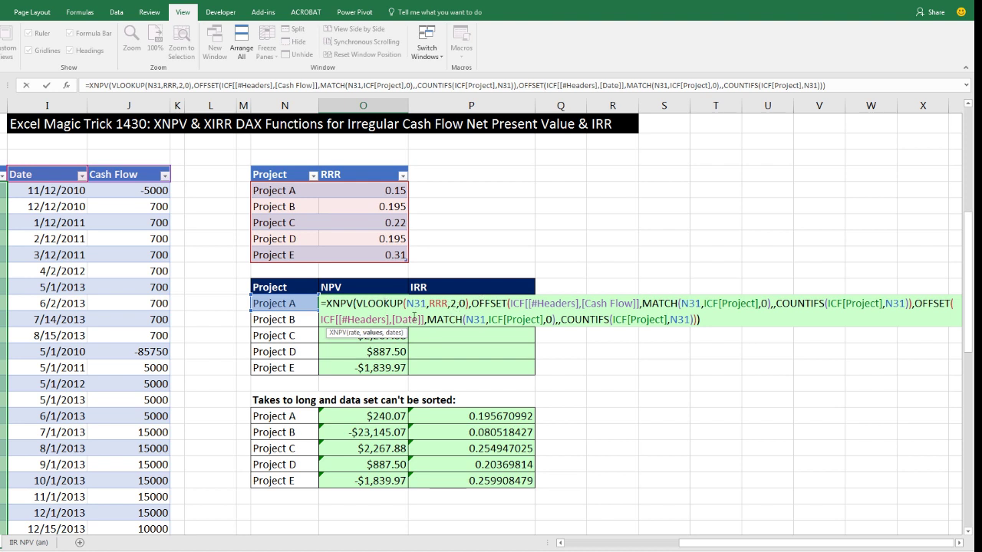
click(373, 333)
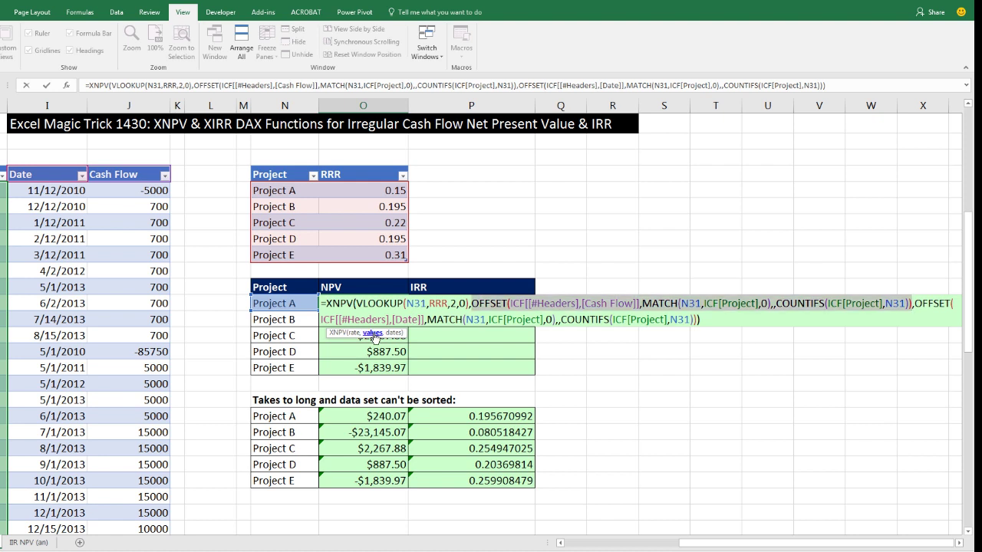
key(ctrl+c)
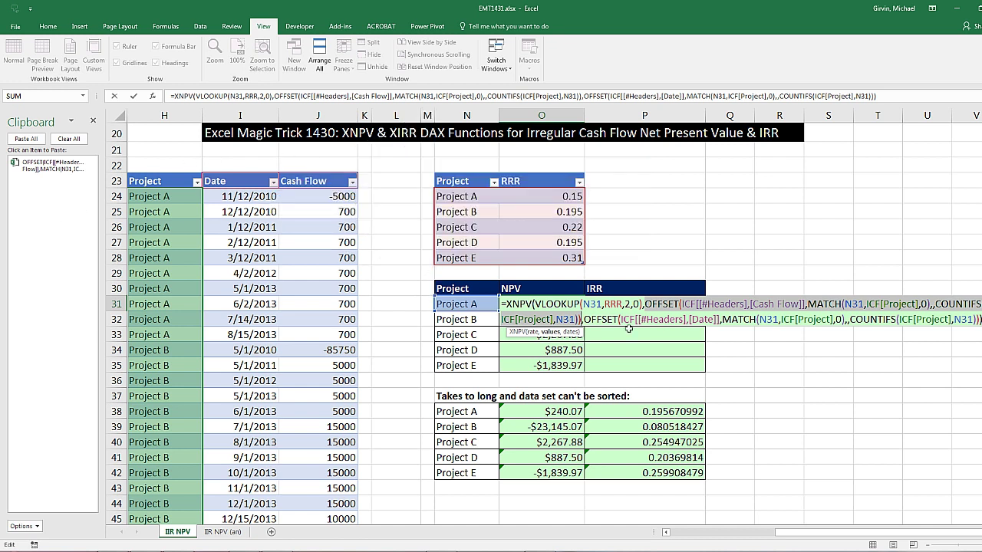
key(ctrl+Return)
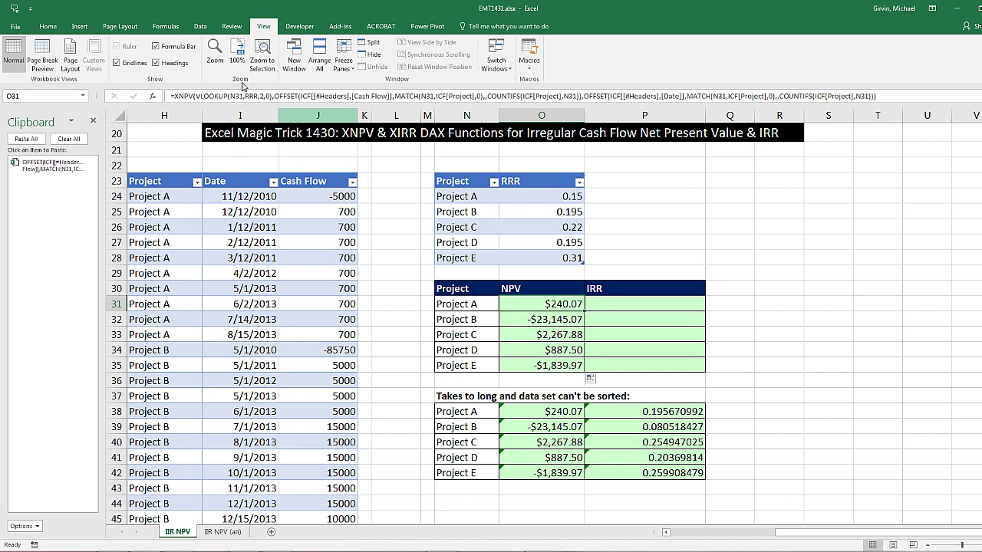
Show and widen the Office Clipboard pane, then clear all its items
click(57, 31)
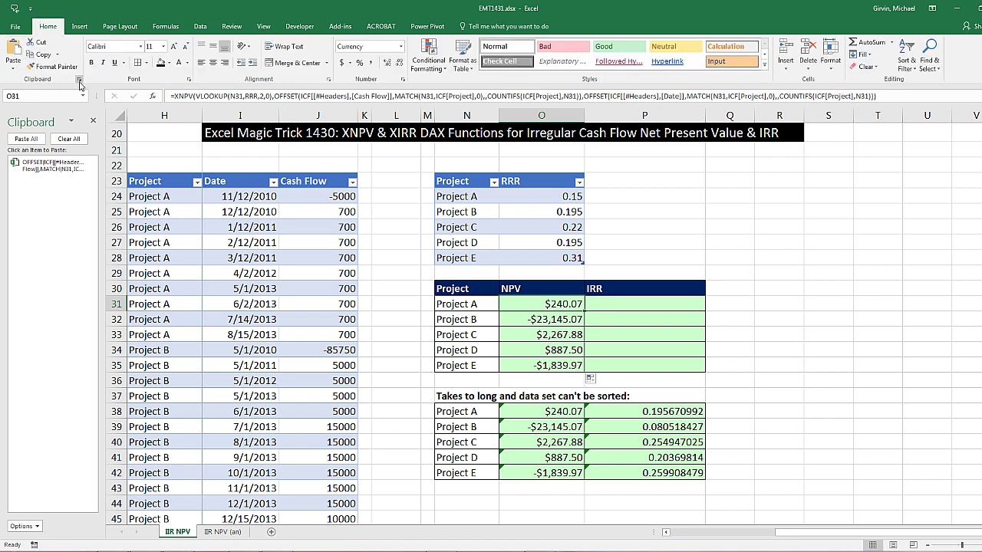
click(93, 122)
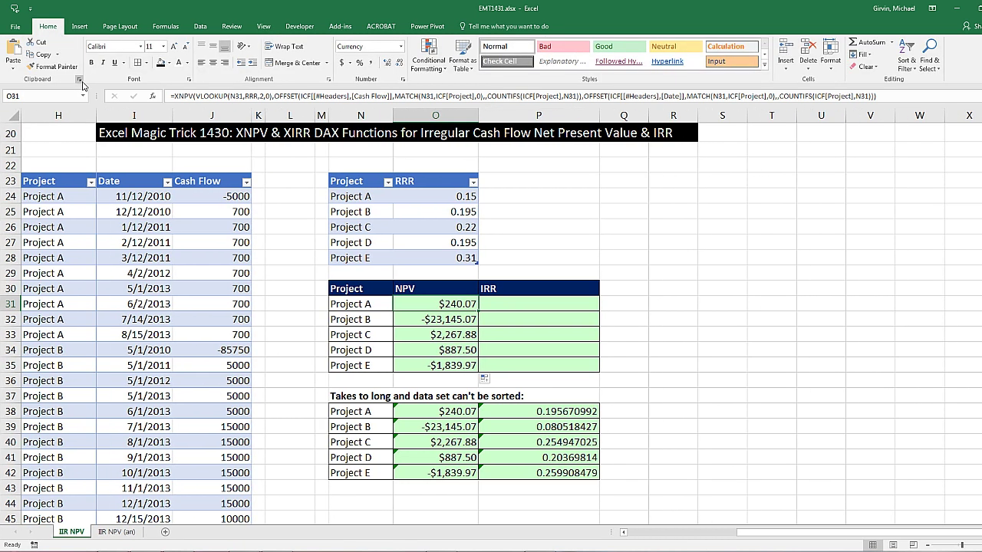
click(80, 80)
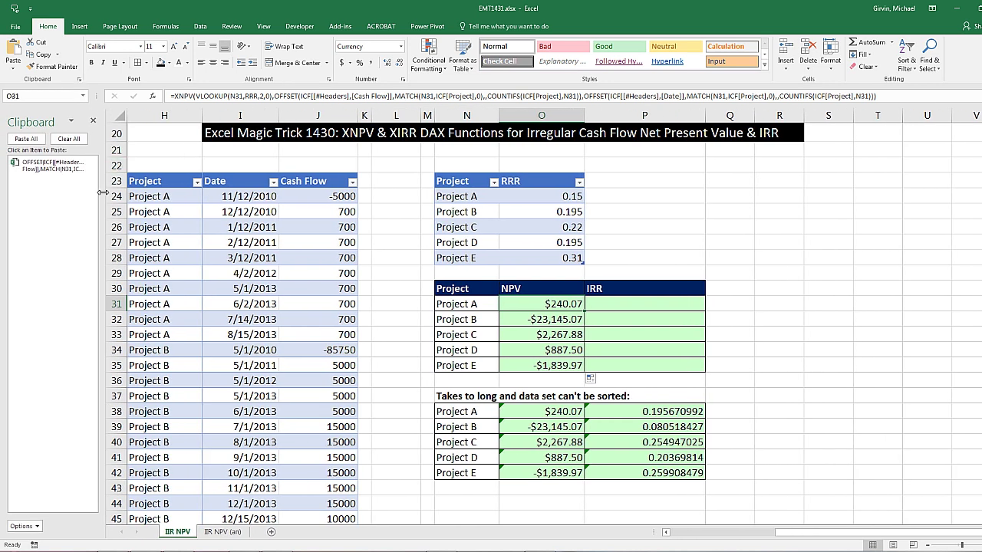
drag(107, 197, 139, 134)
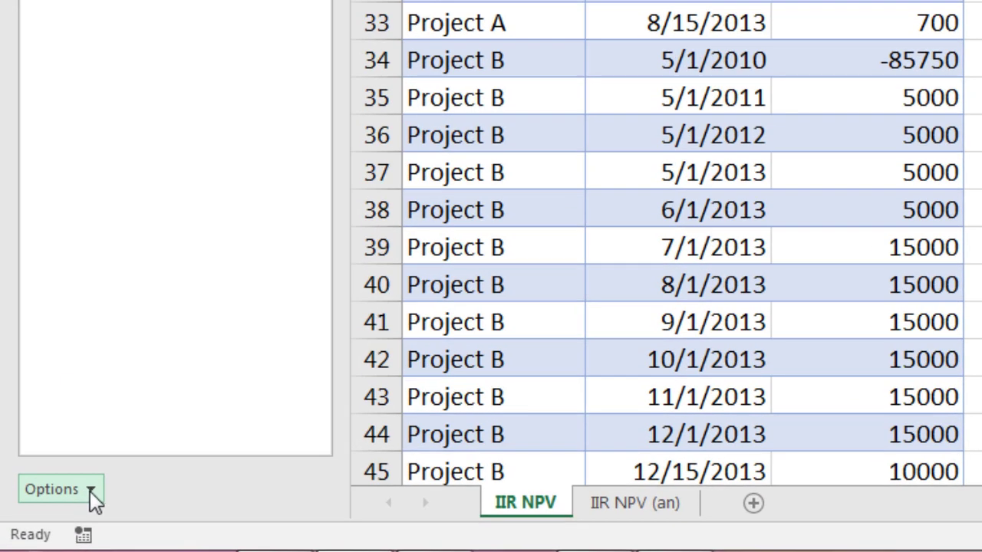
click(91, 491)
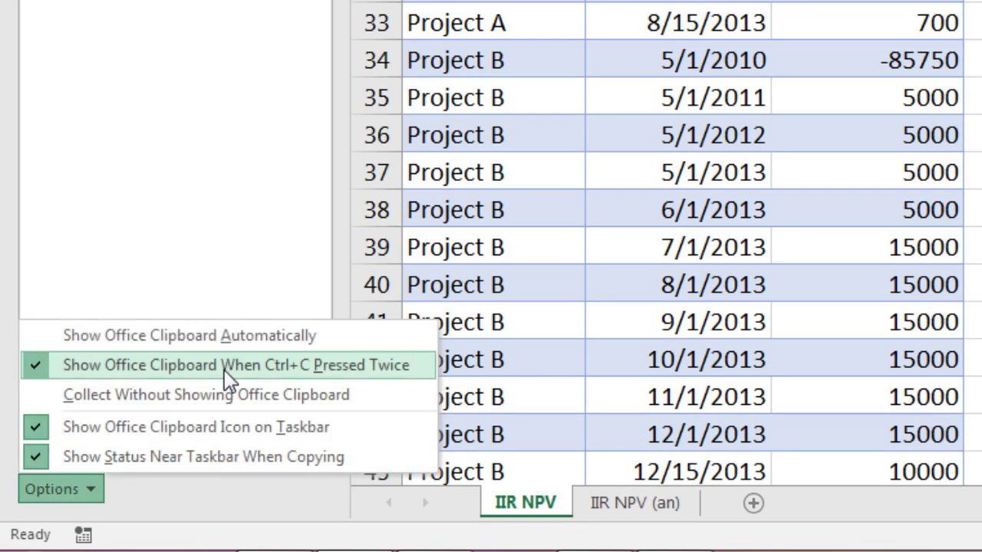
key(Escape)
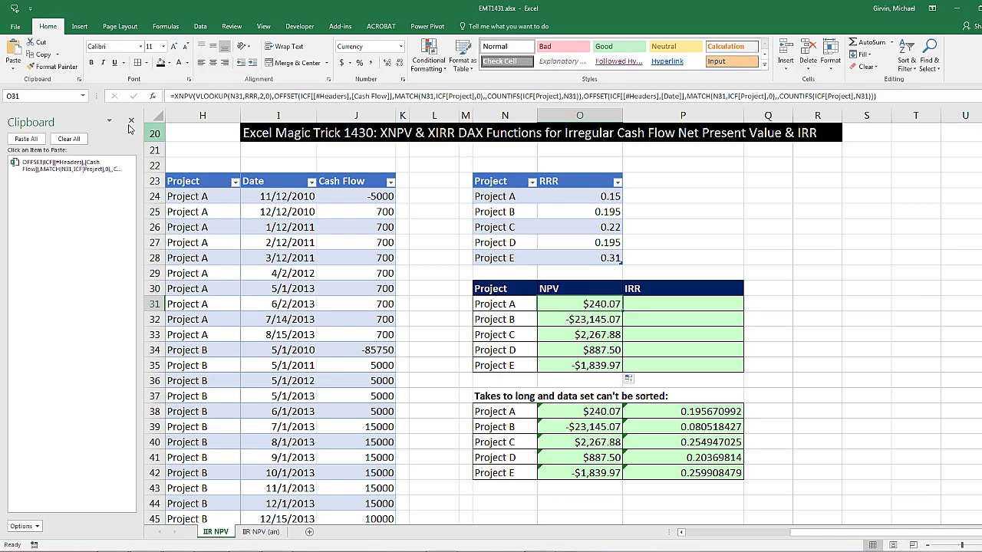
click(67, 139)
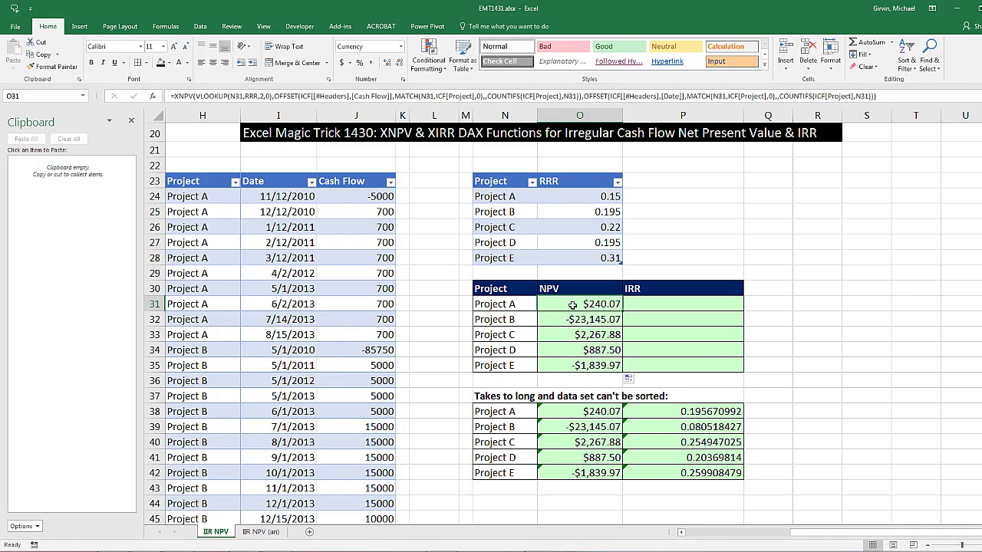
Copy the cash-flow and date OFFSET arguments from O31's XNPV formula to the clipboard
key(F2)
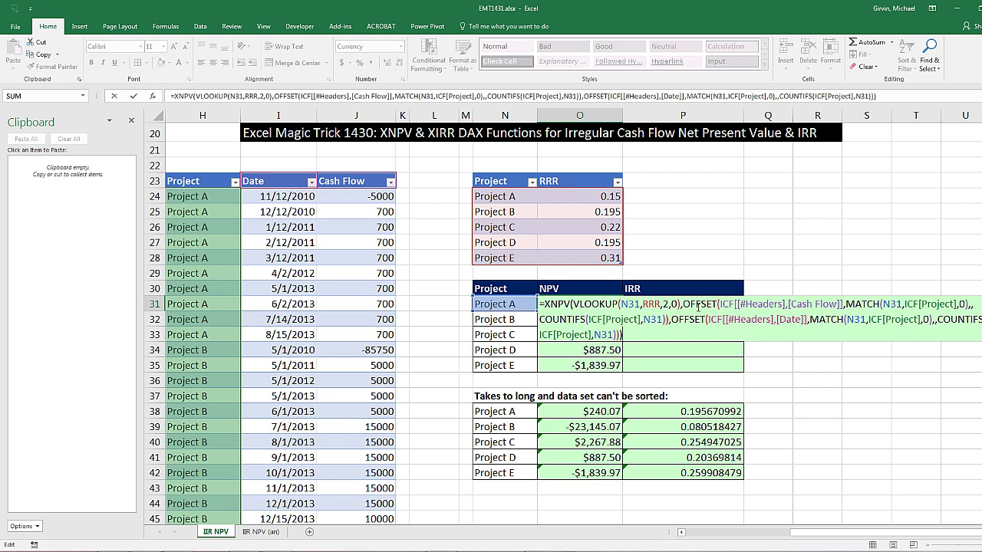
click(588, 347)
key(ctrl+c)
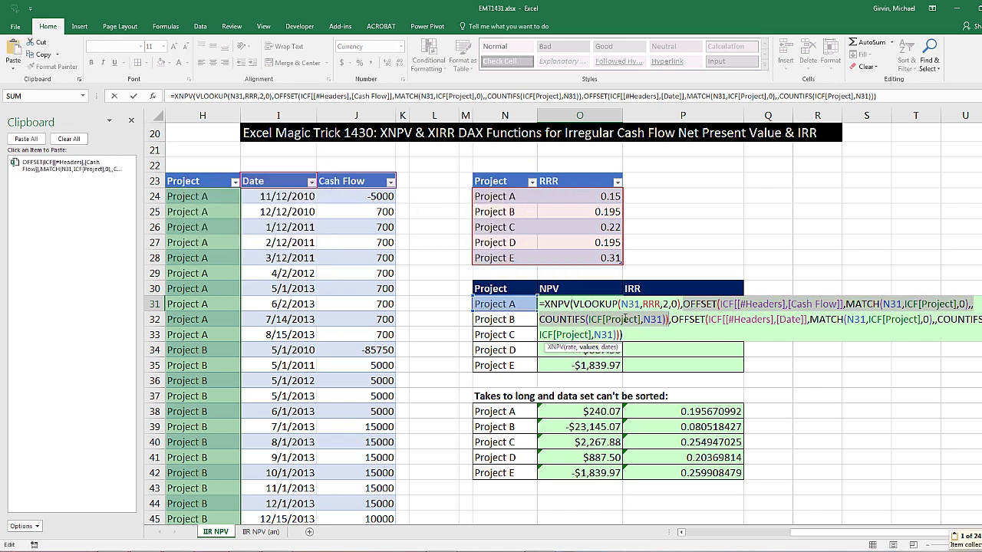
click(609, 348)
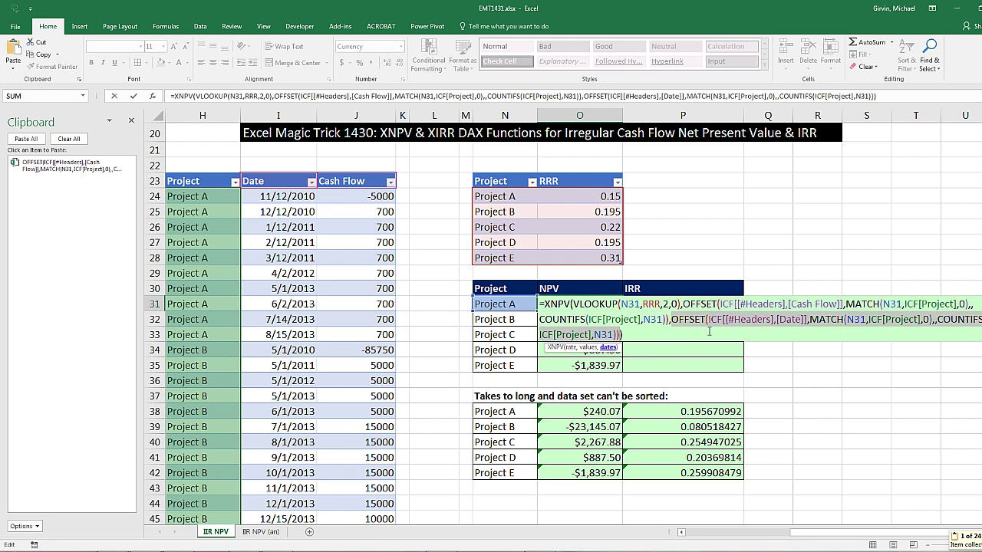
key(ctrl+c)
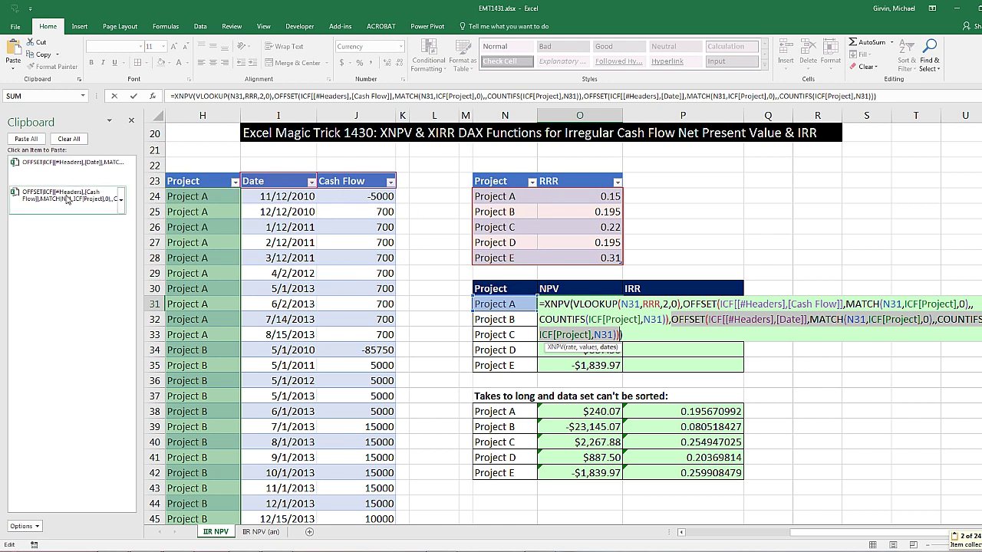
key(Escape)
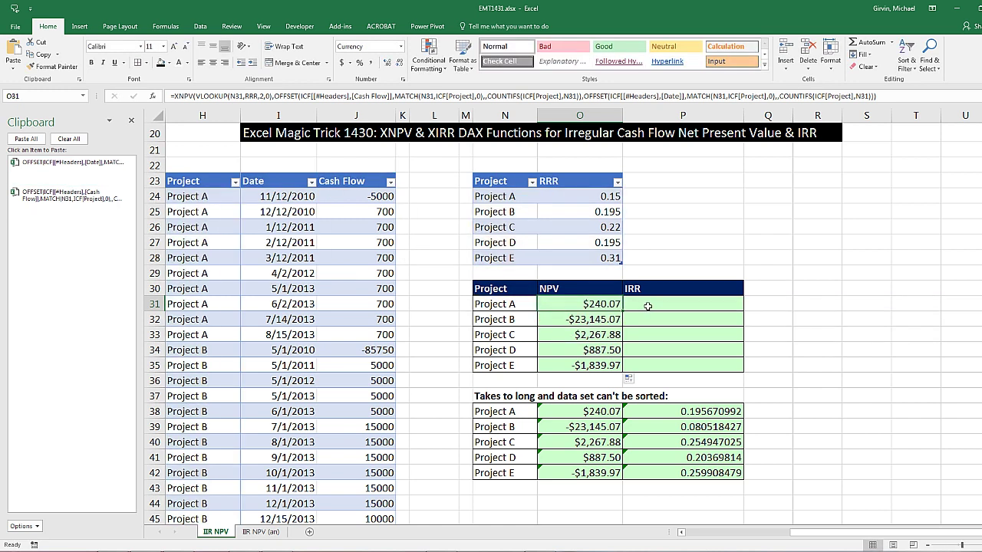
Enter =XIRR(cash-flow range, date range) in P31 using the copied OFFSET ranges
click(664, 310)
text(=)
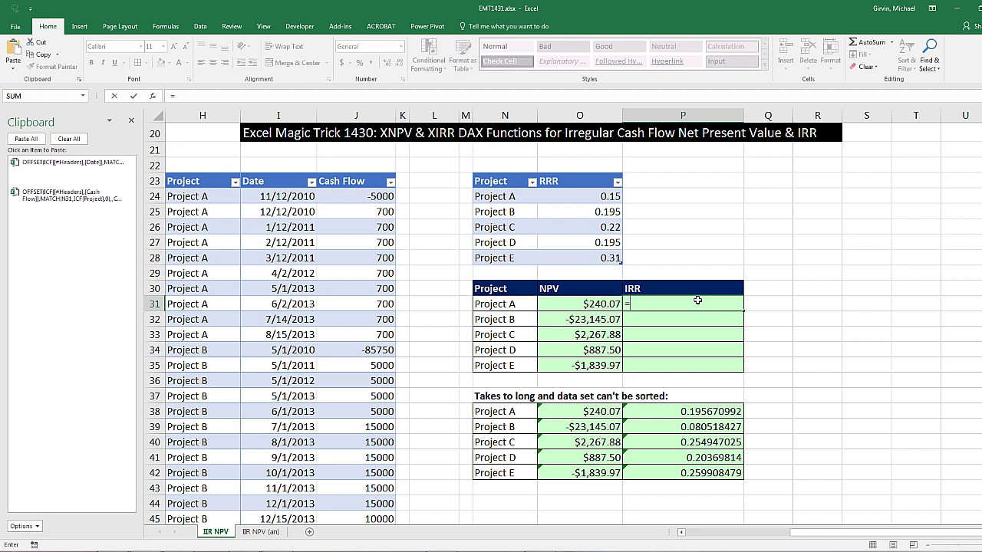
text(xi)
key(Tab)
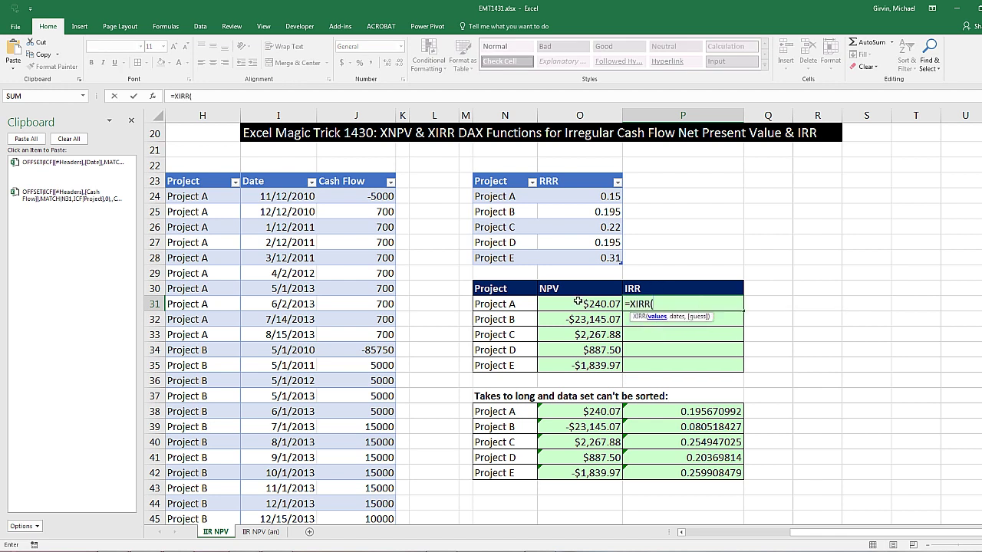
click(86, 201)
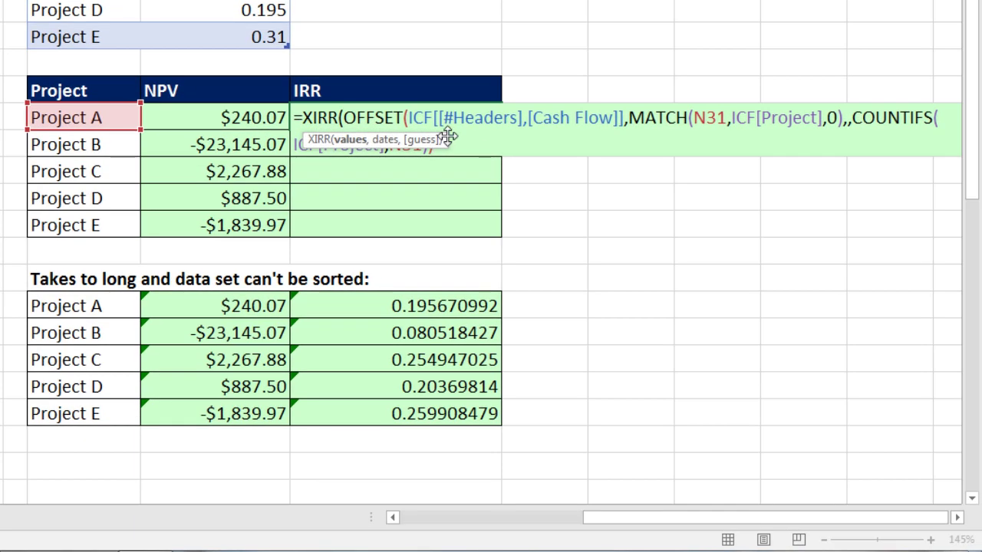
drag(447, 136, 460, 189)
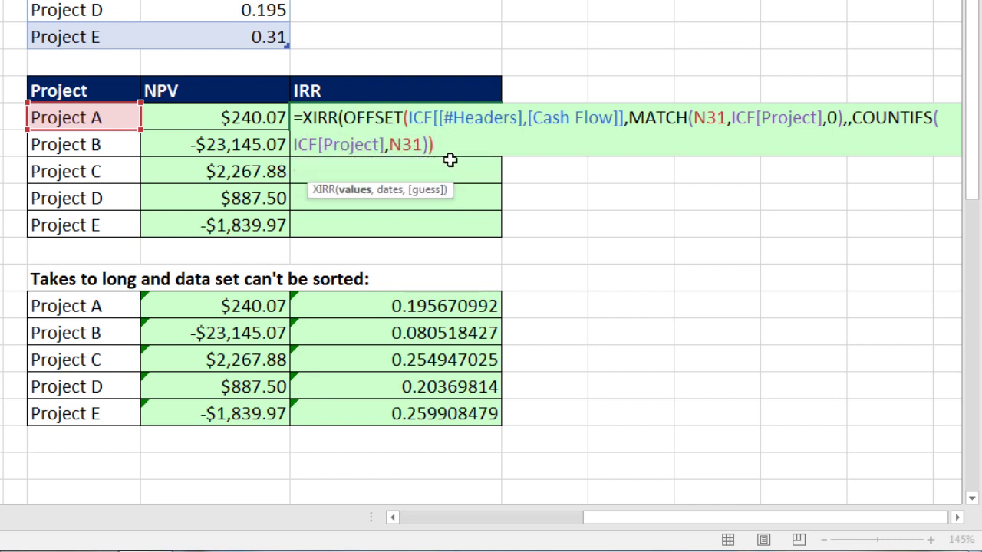
text(,)
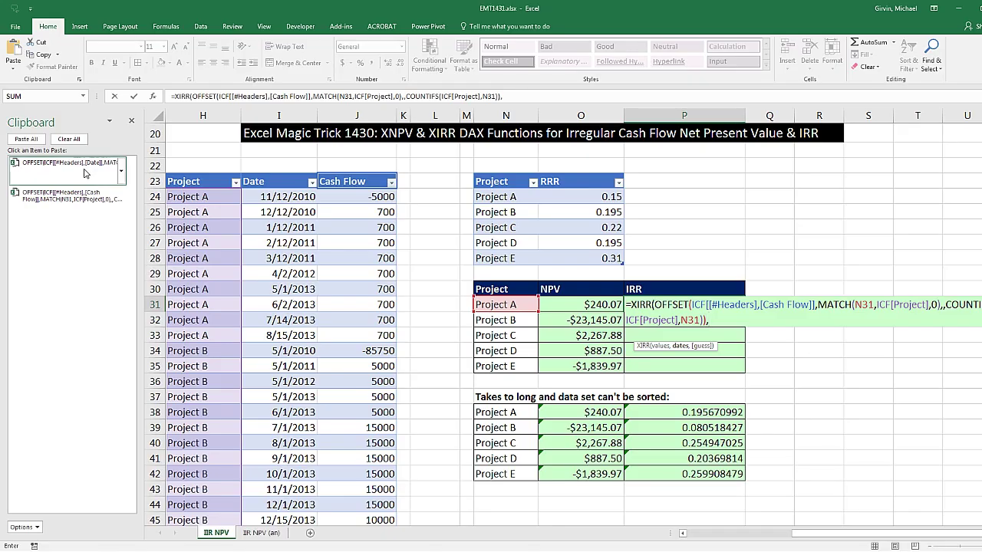
click(84, 172)
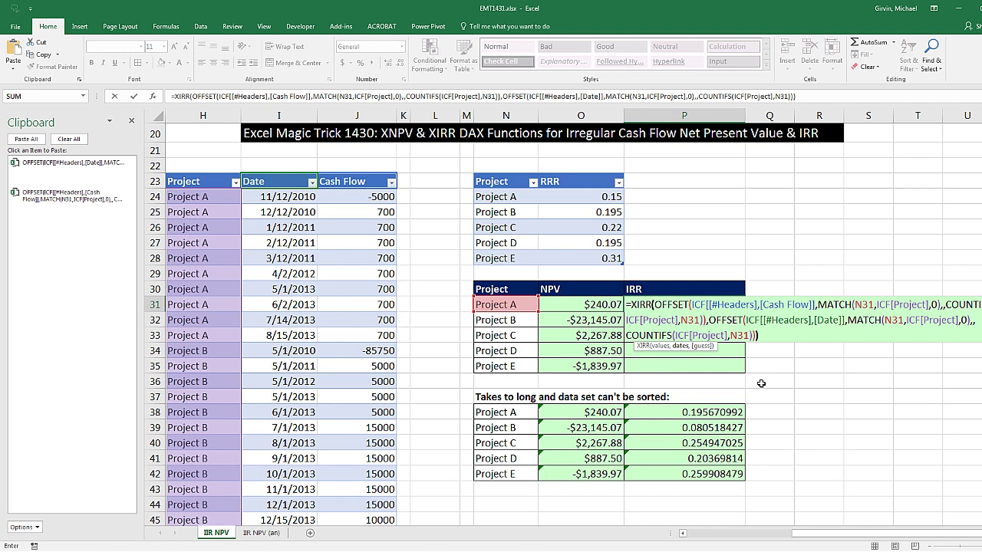
text())
key(ctrl+Return)
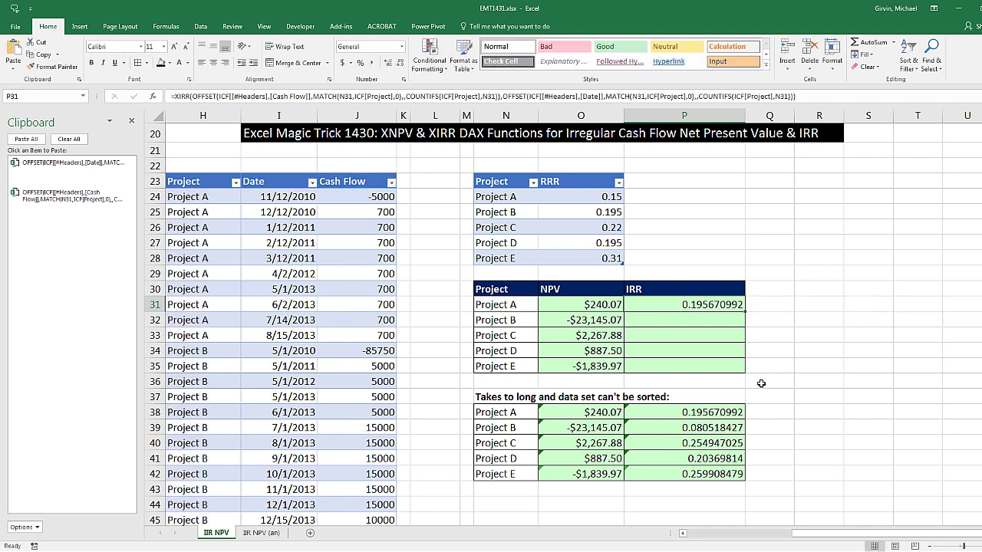
Fill P31's XIRR formula down to P35 and check Project E's formula references
double_click(744, 310)
click(721, 367)
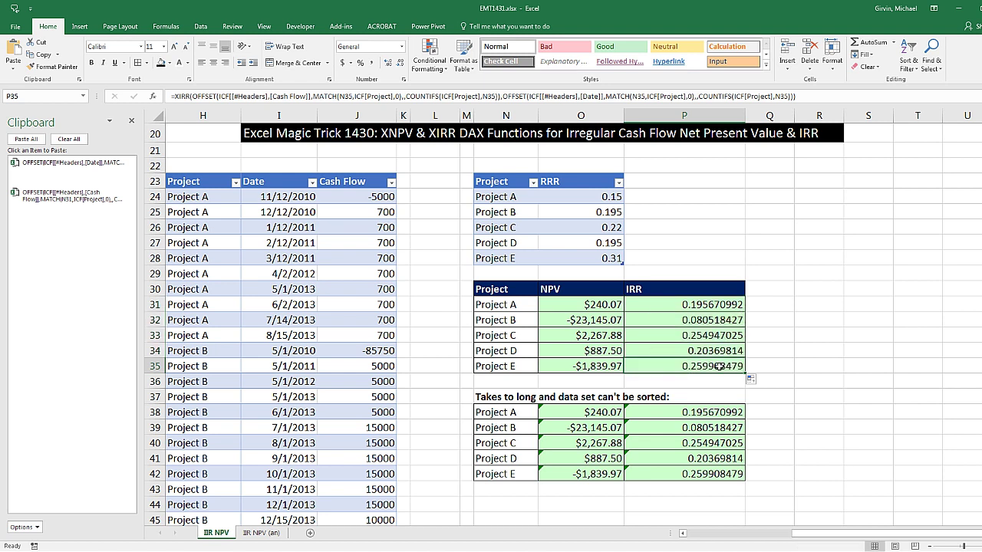
key(F2)
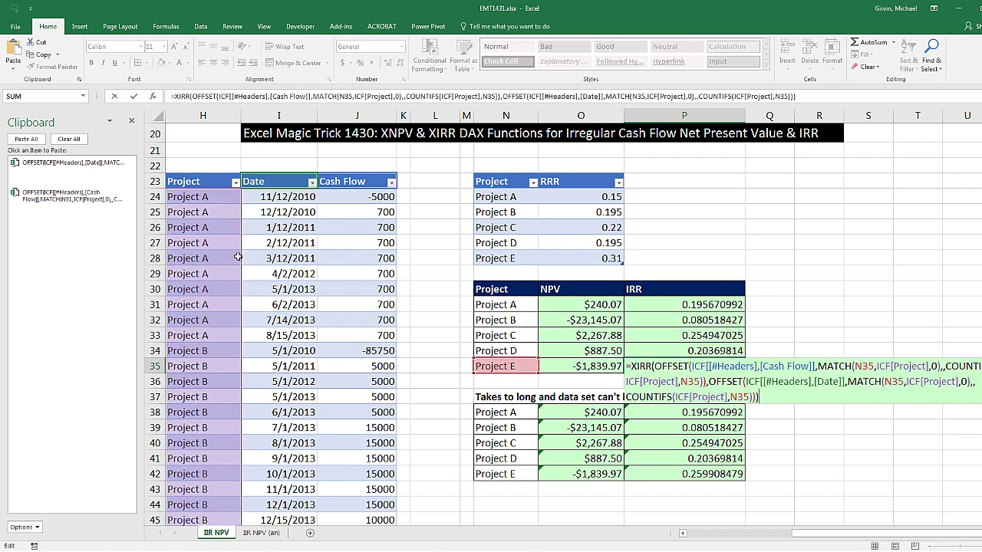
key(Escape)
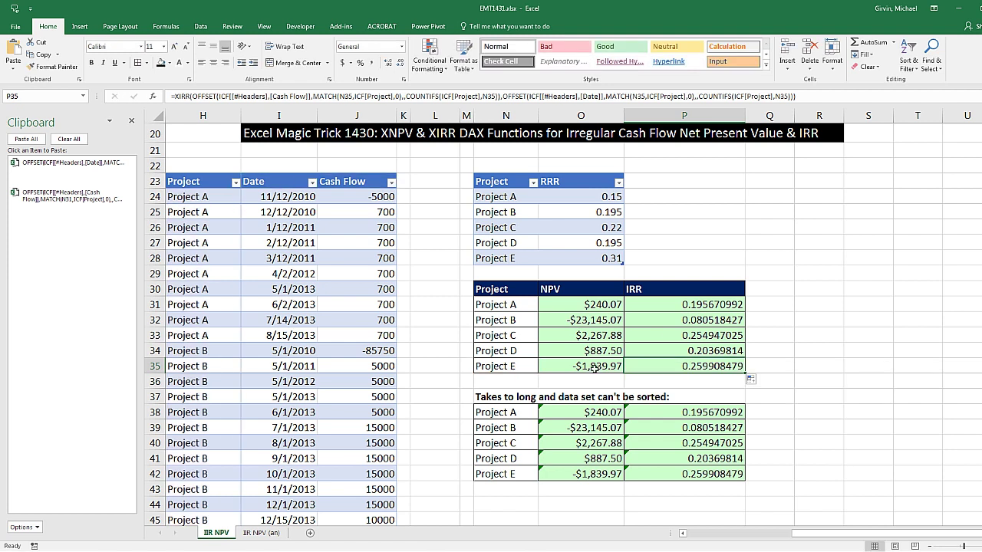
Compare O35's XNPV references and review the IRR results for Projects B and A
click(587, 366)
key(F2)
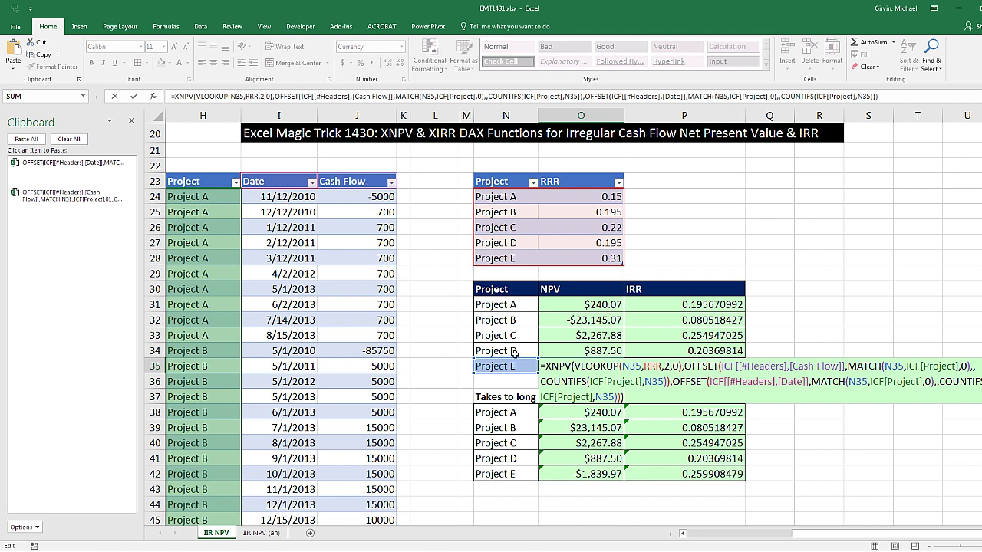
key(ctrl+Return)
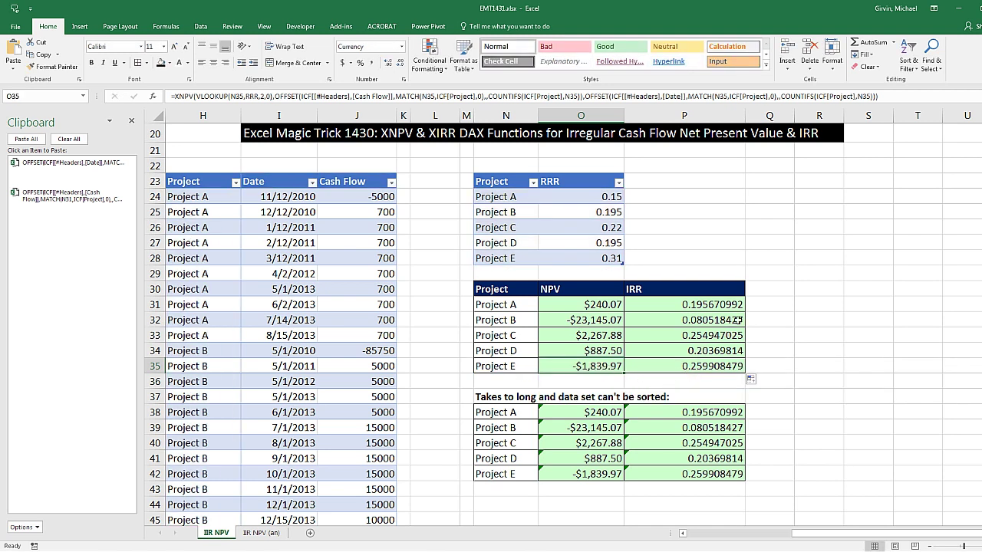
click(688, 321)
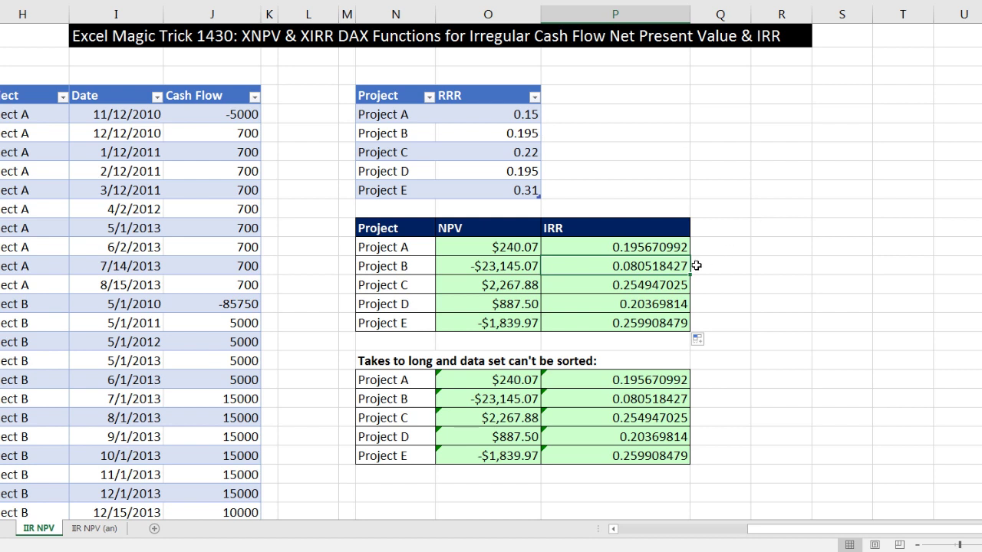
click(660, 246)
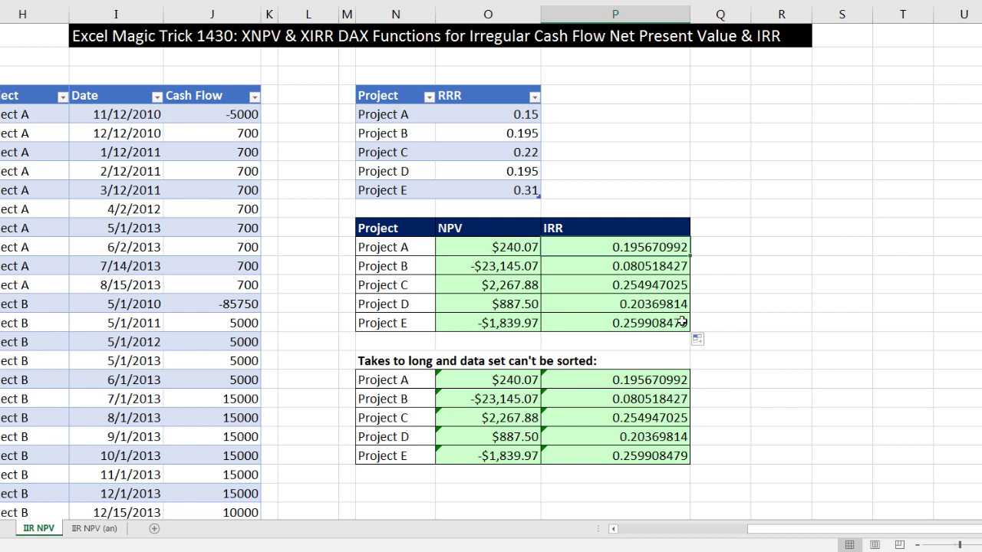
Display O31's XNPV formula, then P31's XIRR formula, to compare their OFFSET ranges
double_click(477, 248)
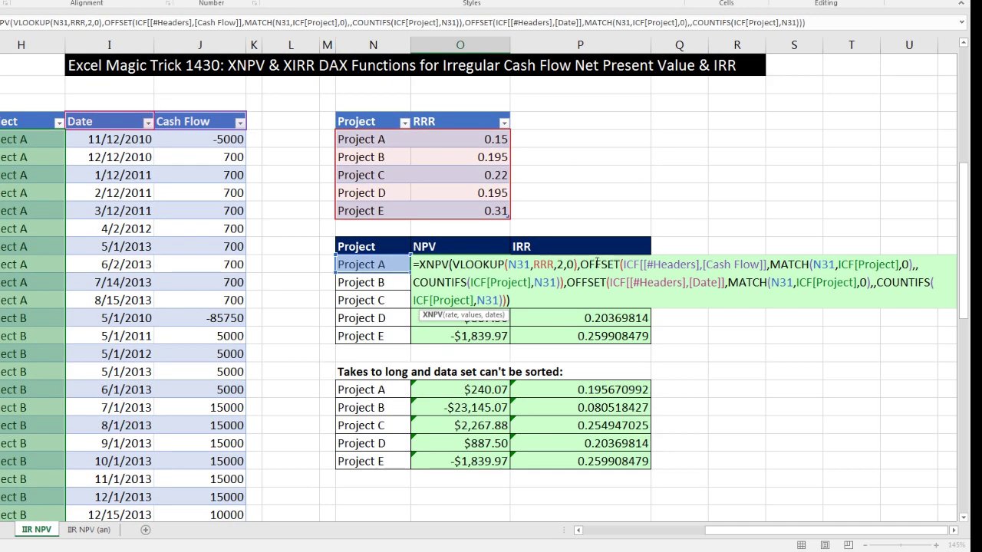
key(Escape)
double_click(575, 267)
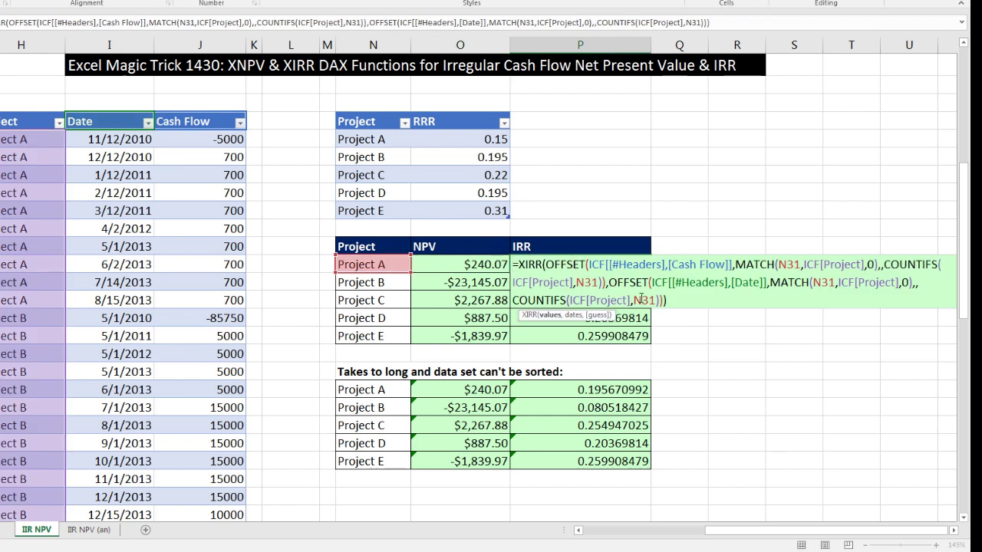